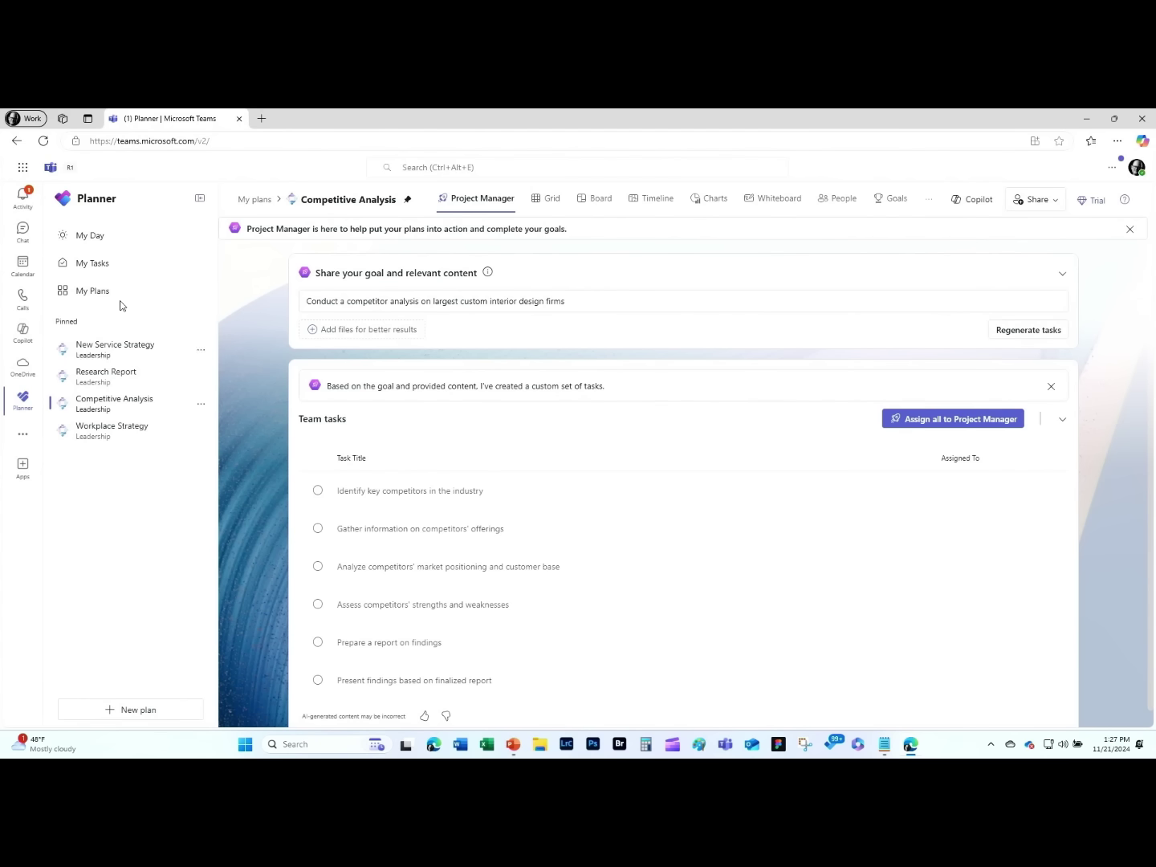
Go to My Plans and start creating a new plan.
click(105, 297)
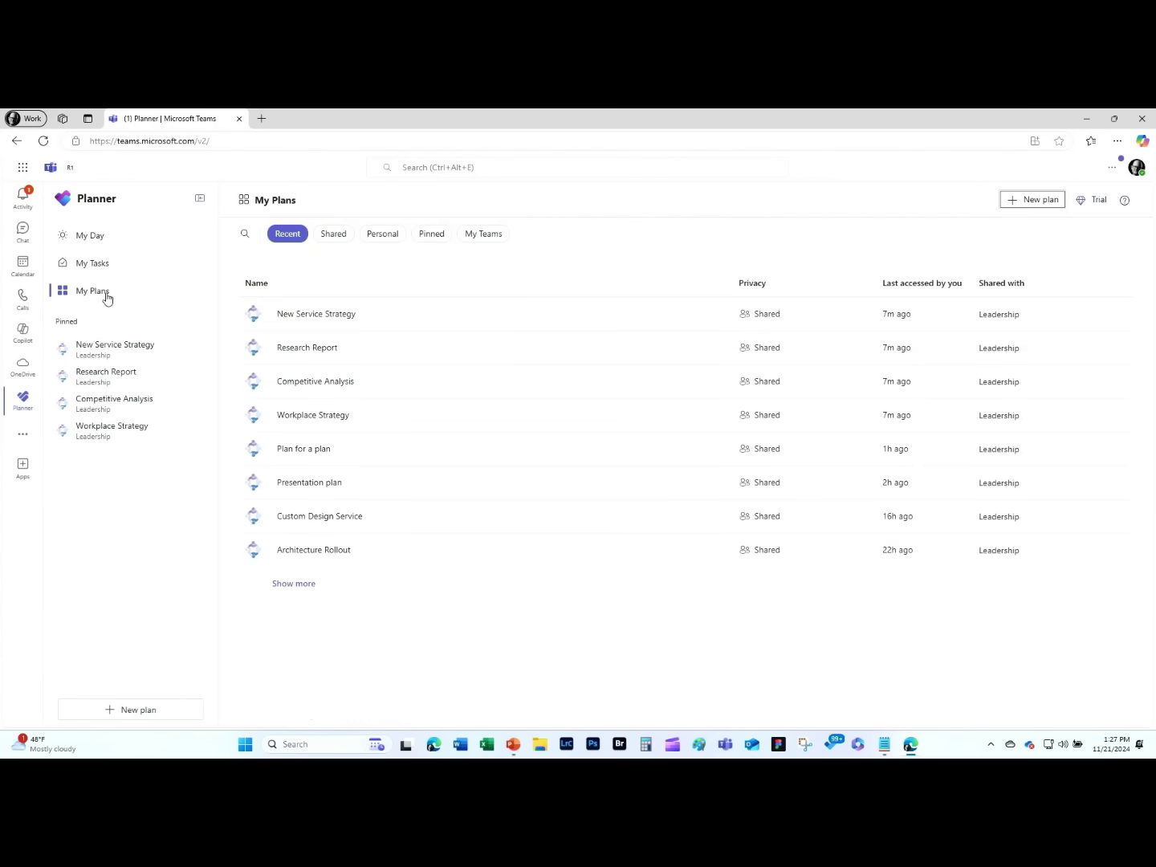
click(142, 718)
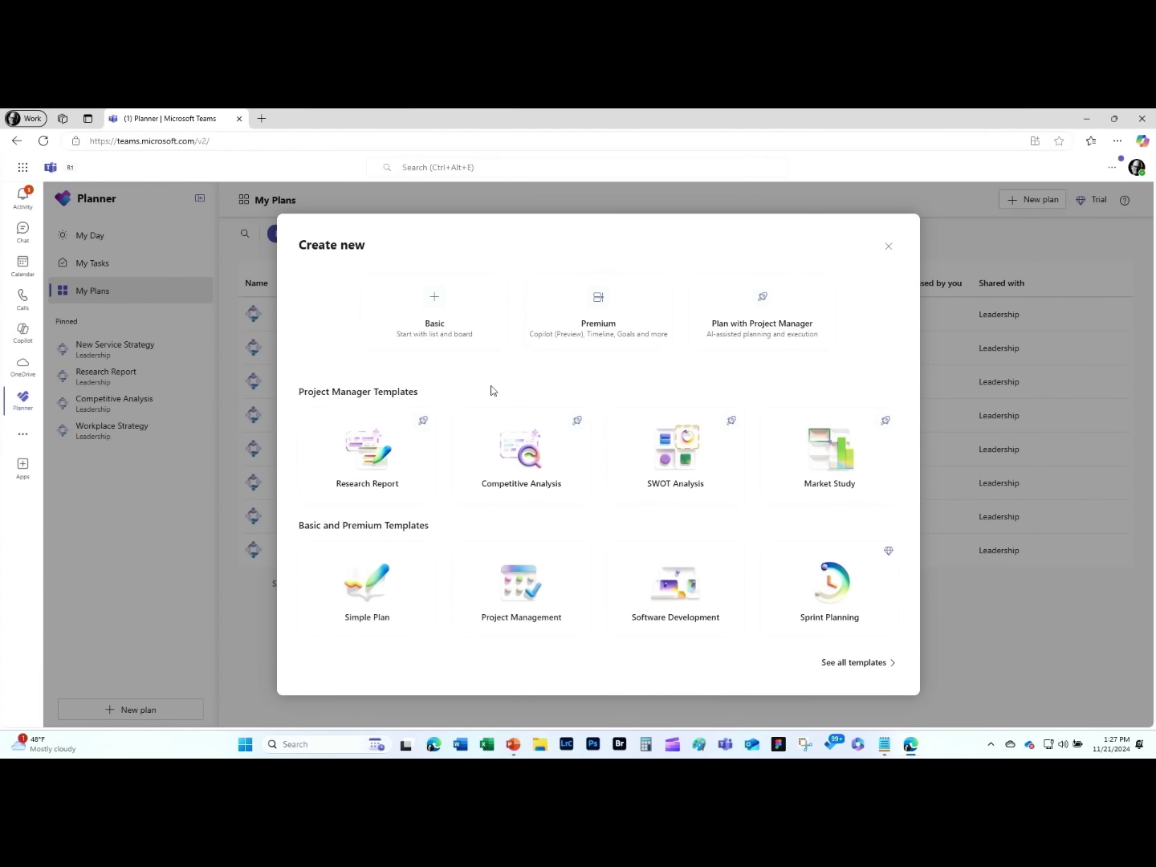
Fill the from-scratch Project Manager plan form with name 'workplace strategy' and group Leadership.
click(756, 315)
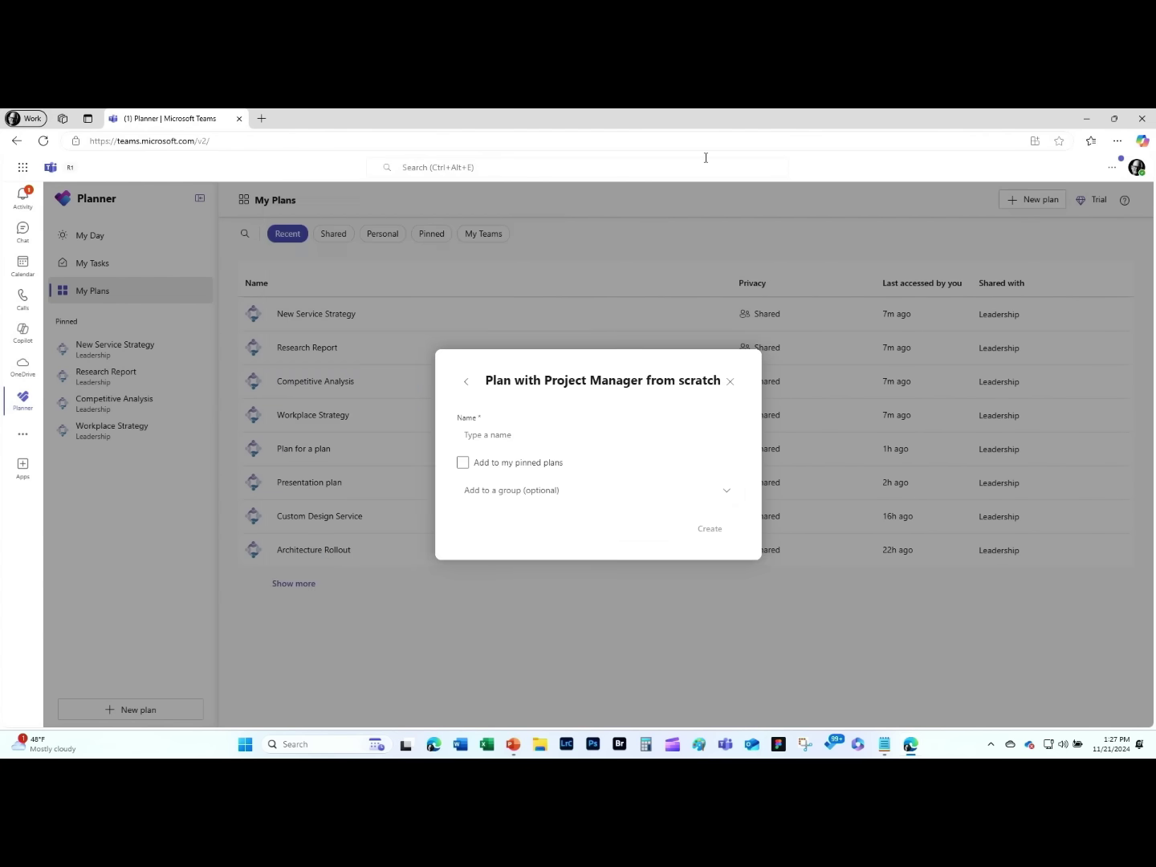
click(480, 442)
text(work)
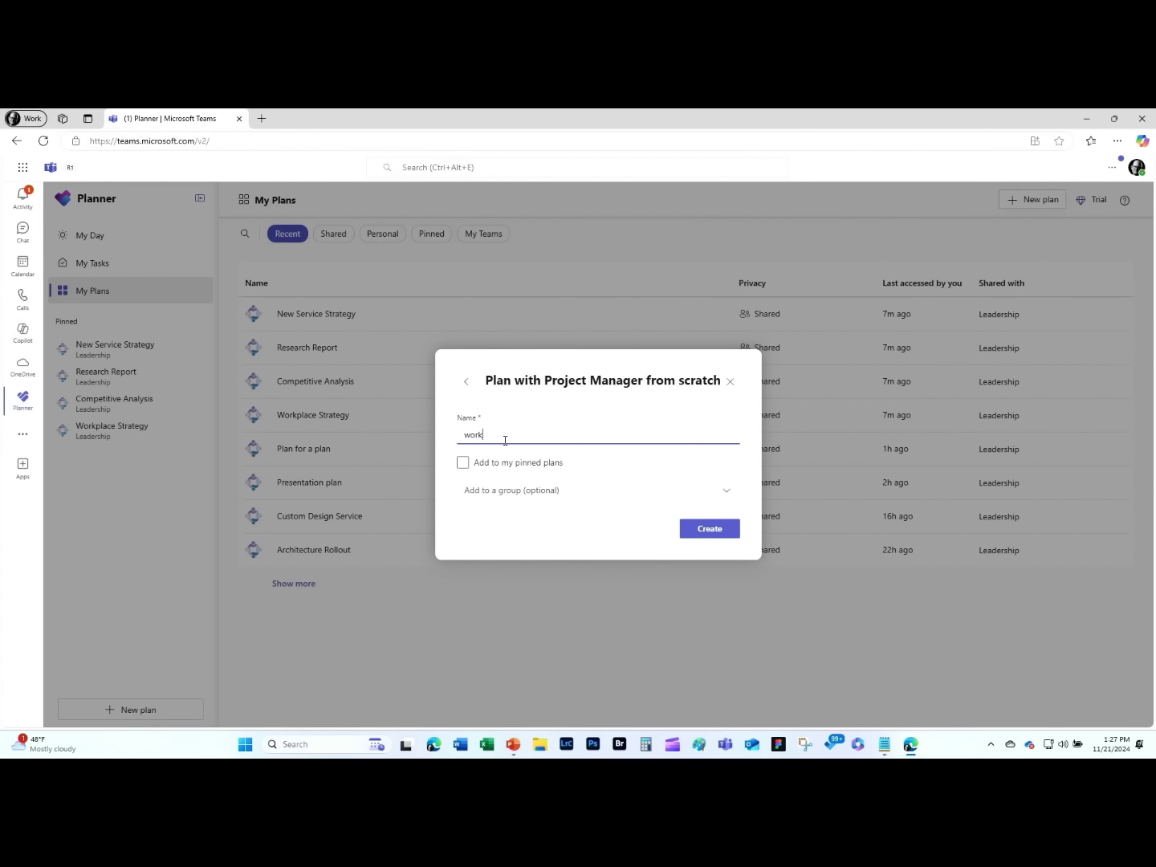
text(place strategy)
click(518, 493)
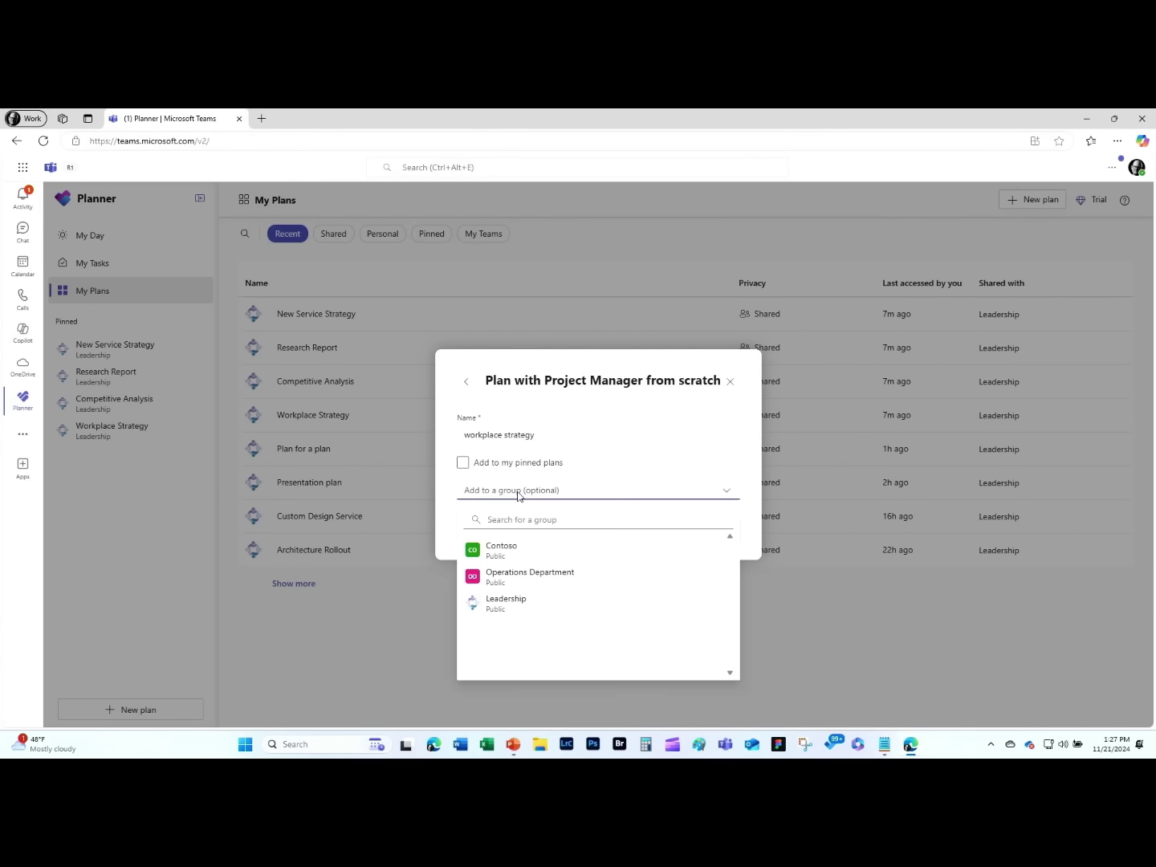
click(504, 601)
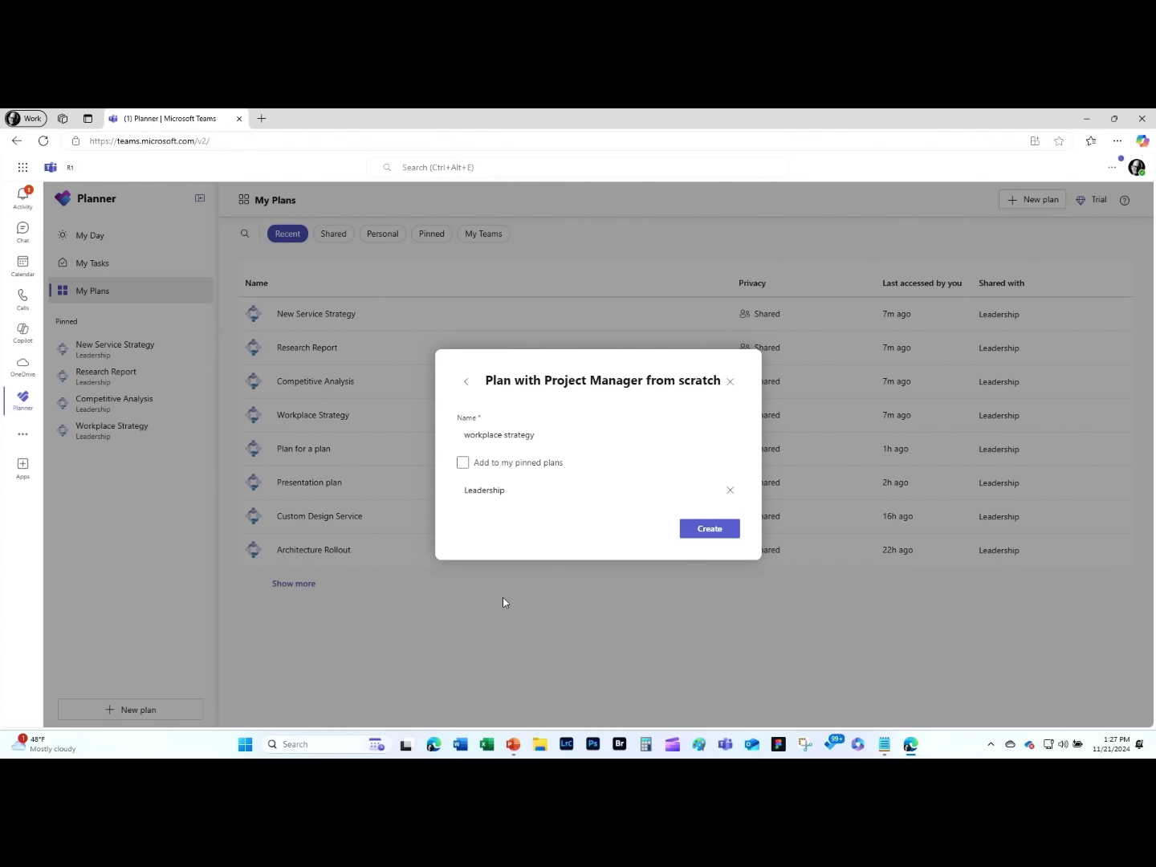
Discard the new plan form, open Workplace Strategy, and paste in its goal.
click(277, 538)
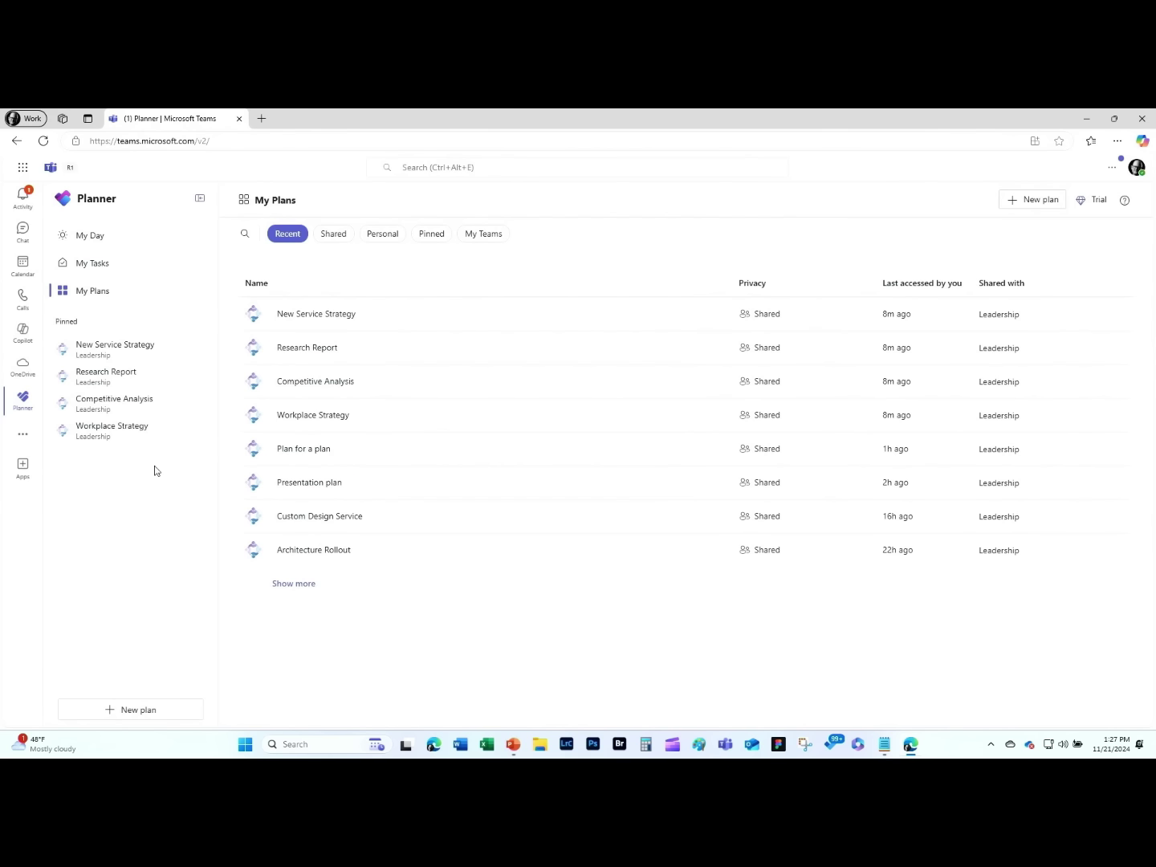
click(146, 438)
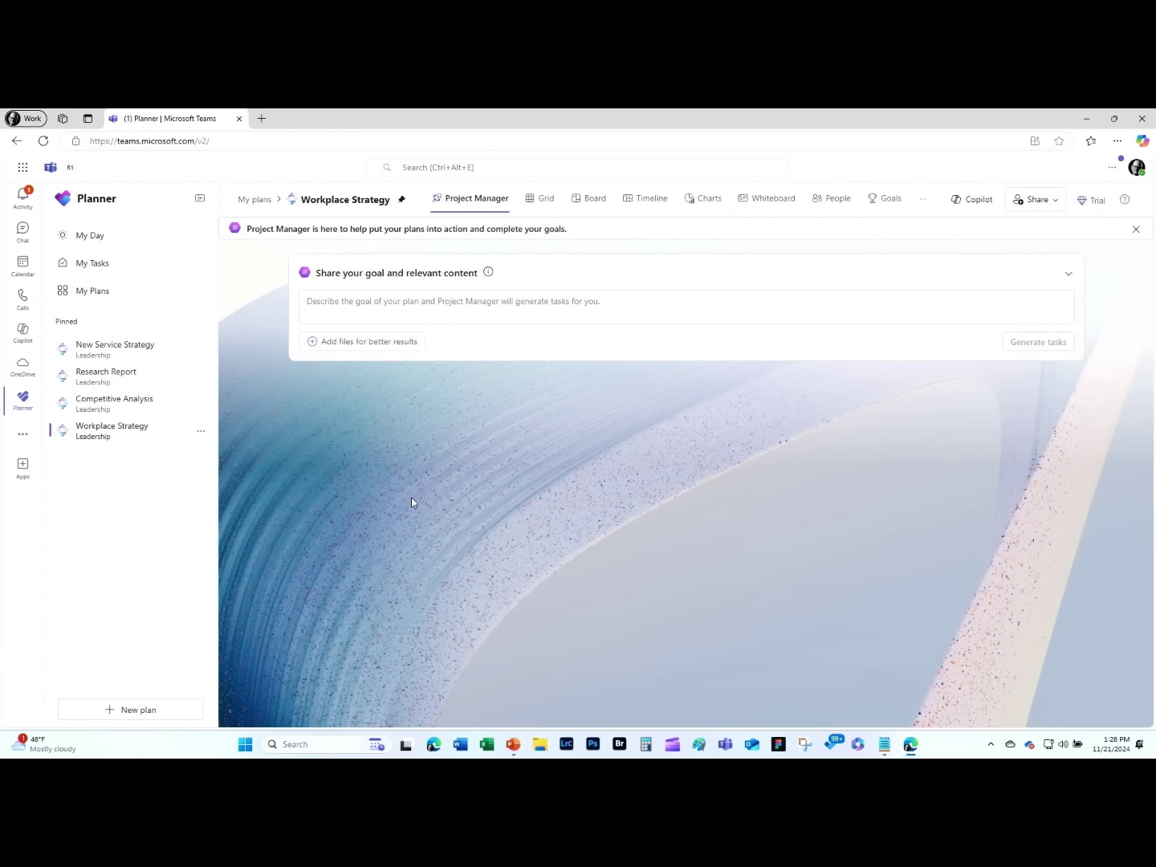
click(417, 308)
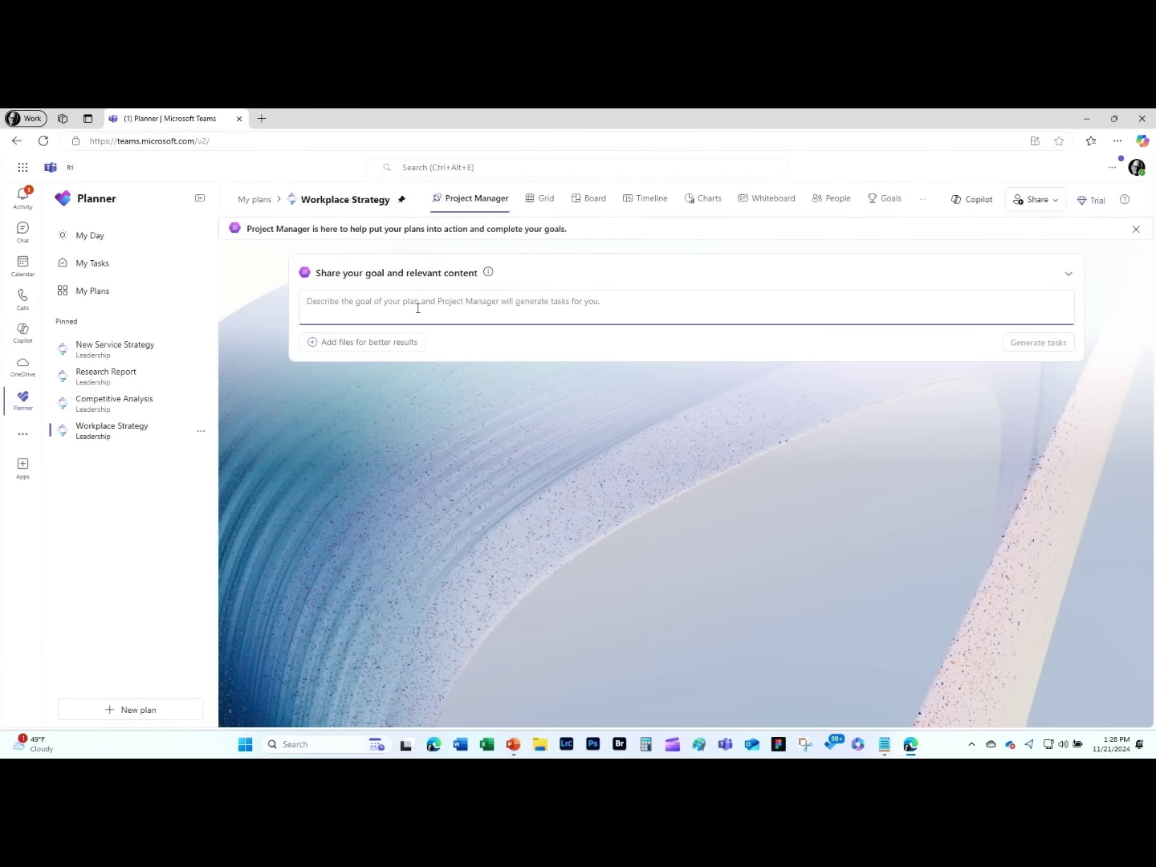
text(Create a plan for a personalized custom design consultation service)
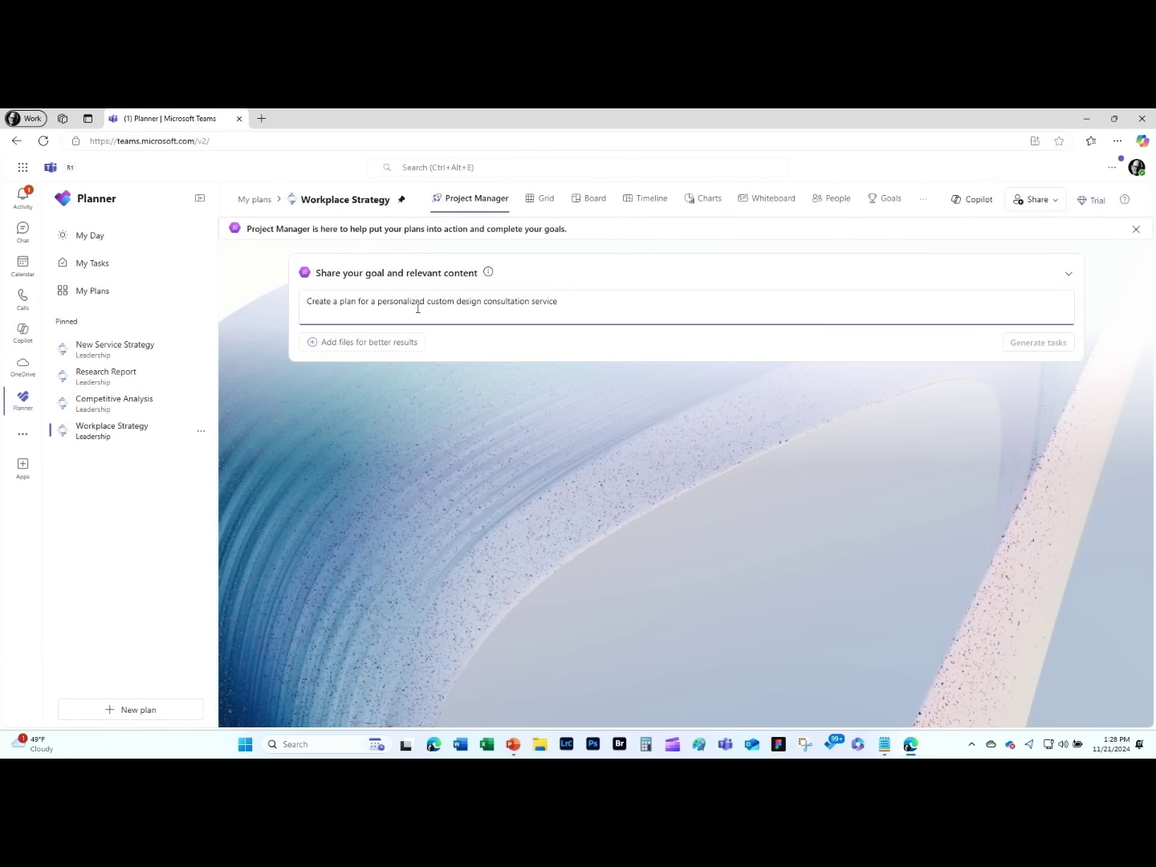
click(877, 392)
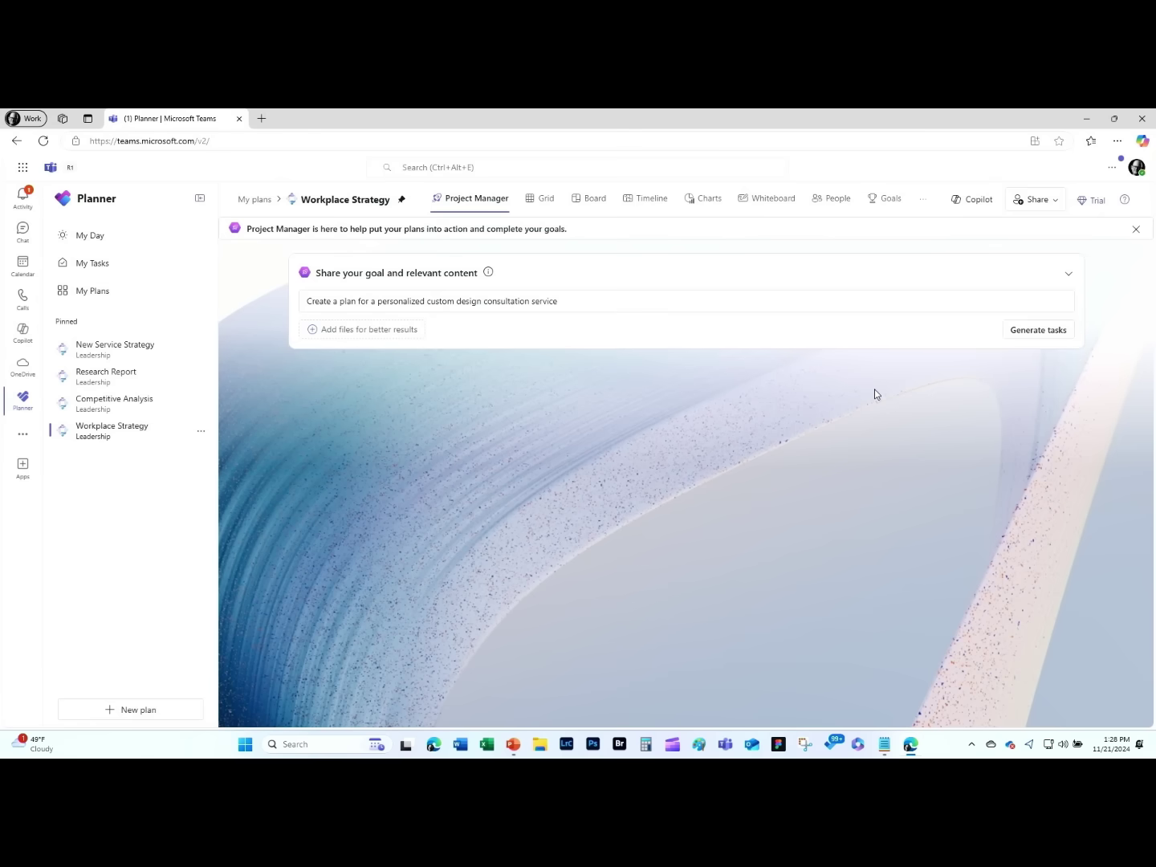
Attach the Brainstorm Ideas for Workspace Strategy document as context and request task generation.
click(364, 337)
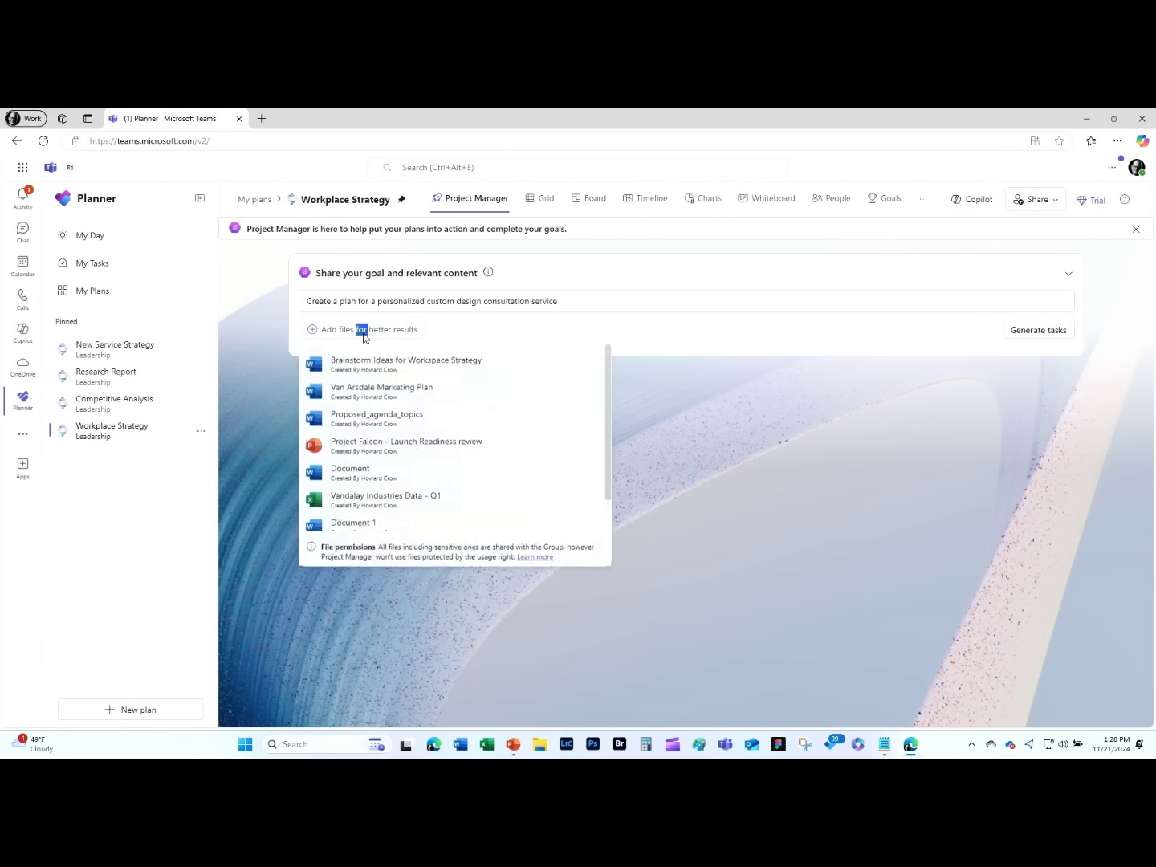
click(343, 336)
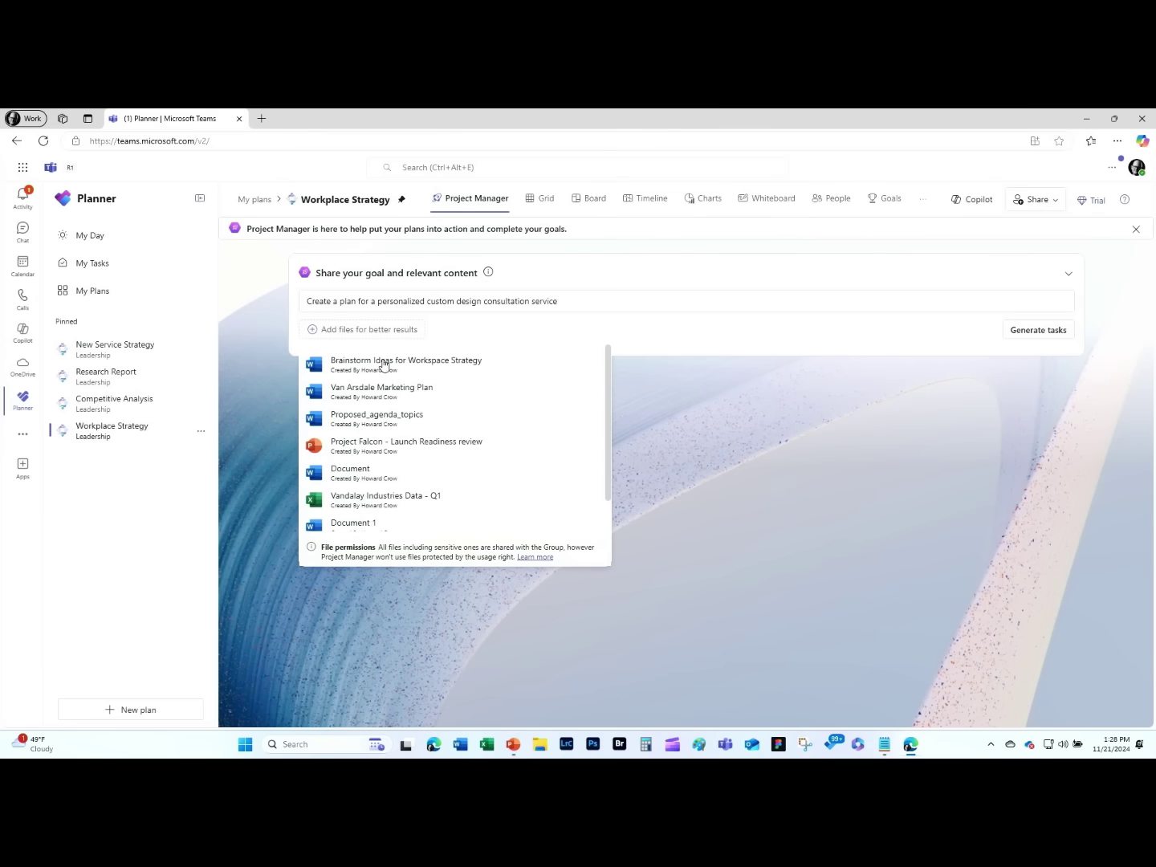
click(385, 363)
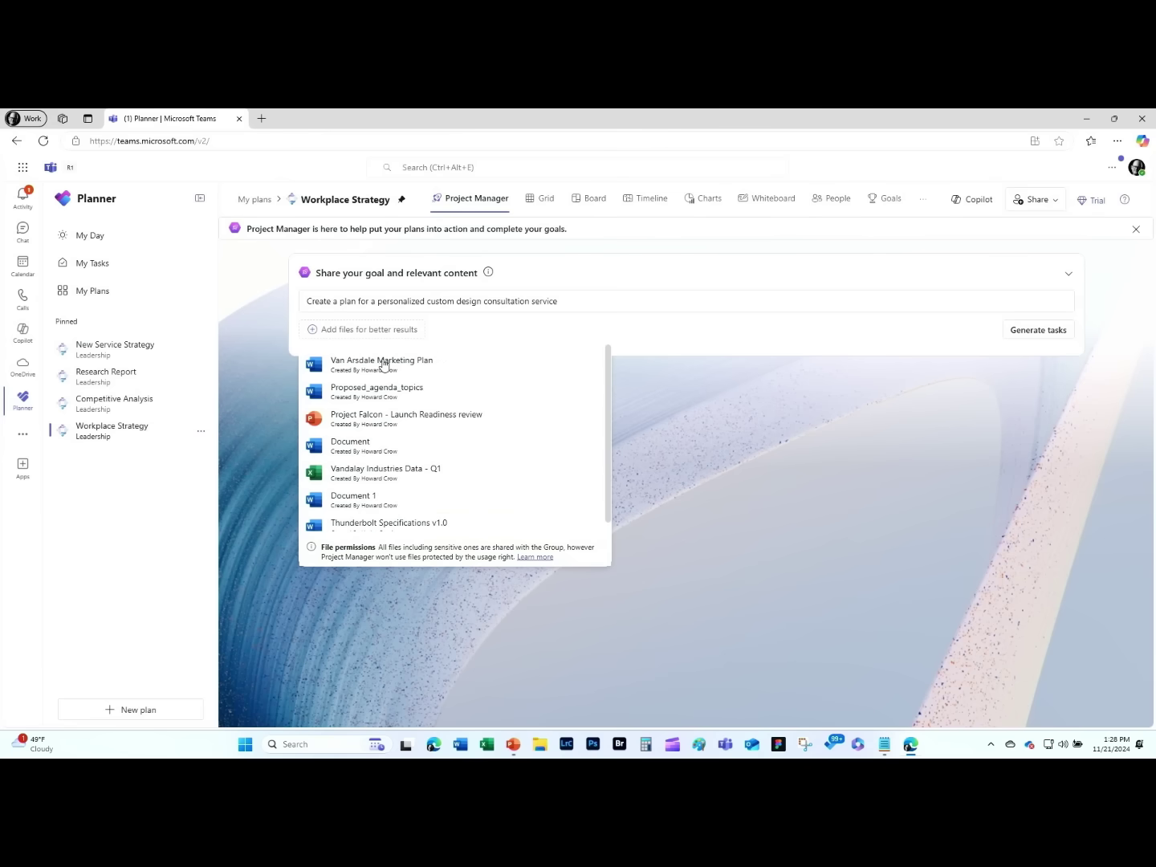
click(732, 394)
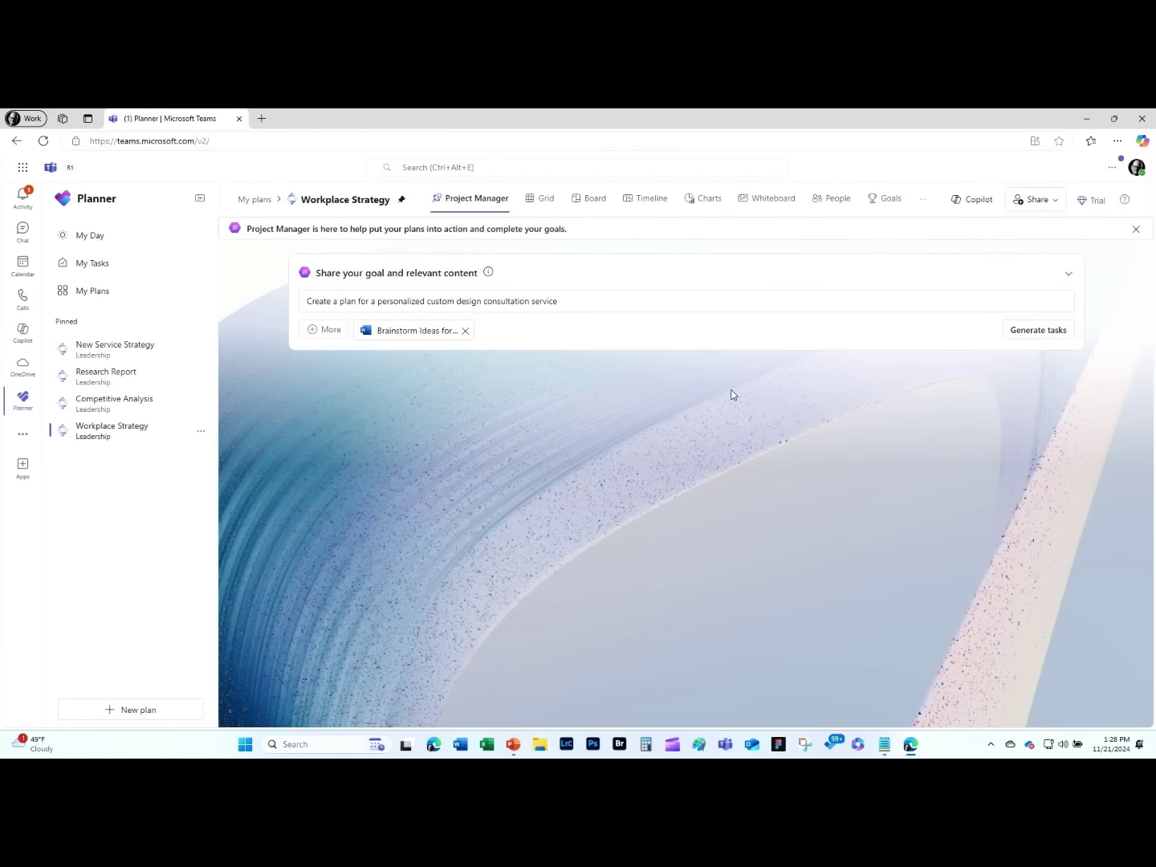
click(1044, 330)
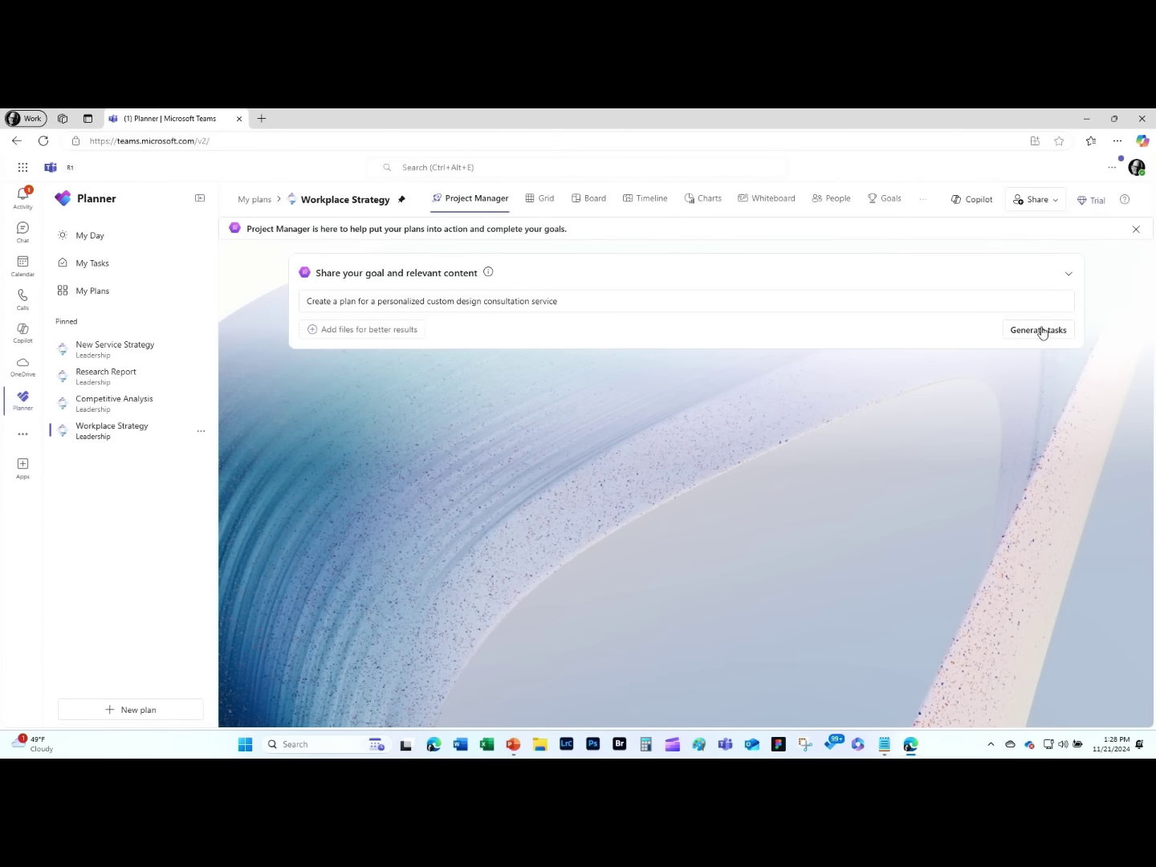
Generate the team tasks and assign the service offering task to Project Manager.
click(1041, 330)
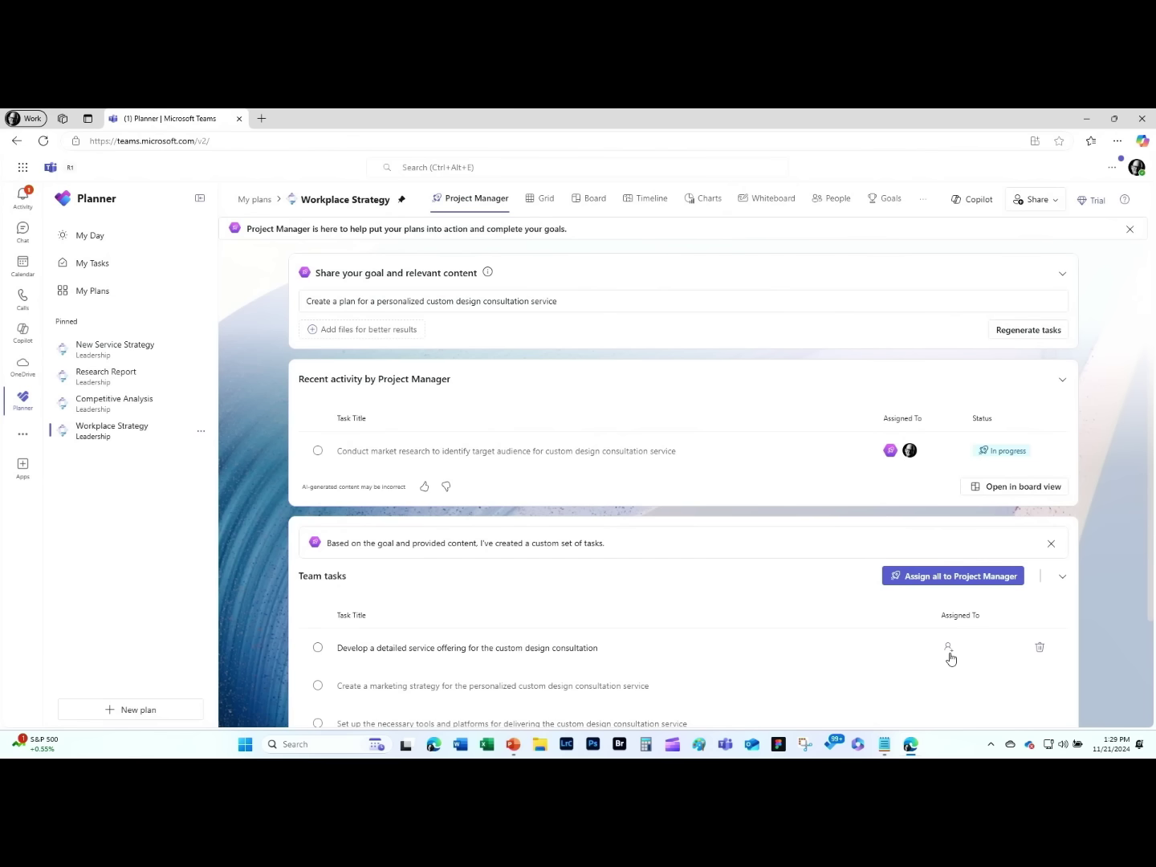
click(949, 647)
click(987, 481)
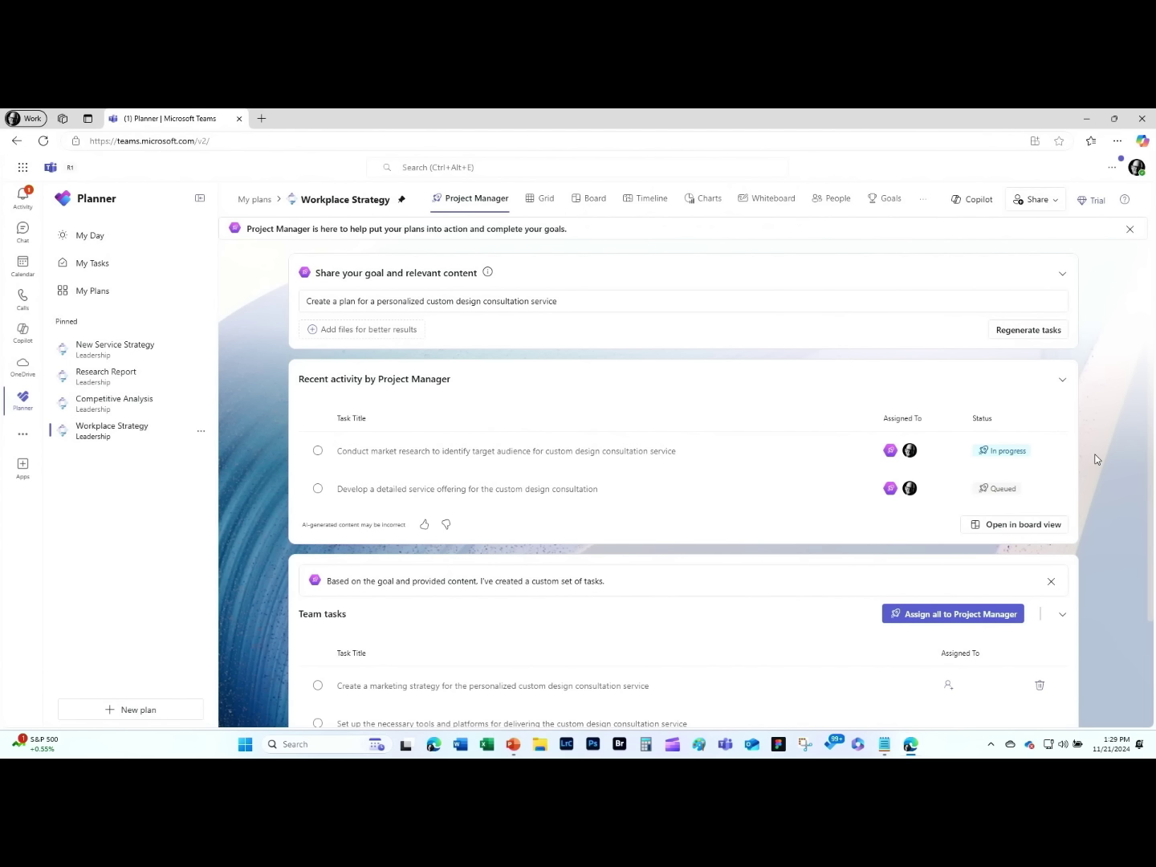
In board view, enter the new task name 'write startegy doc', editing the misspelled word.
click(1044, 524)
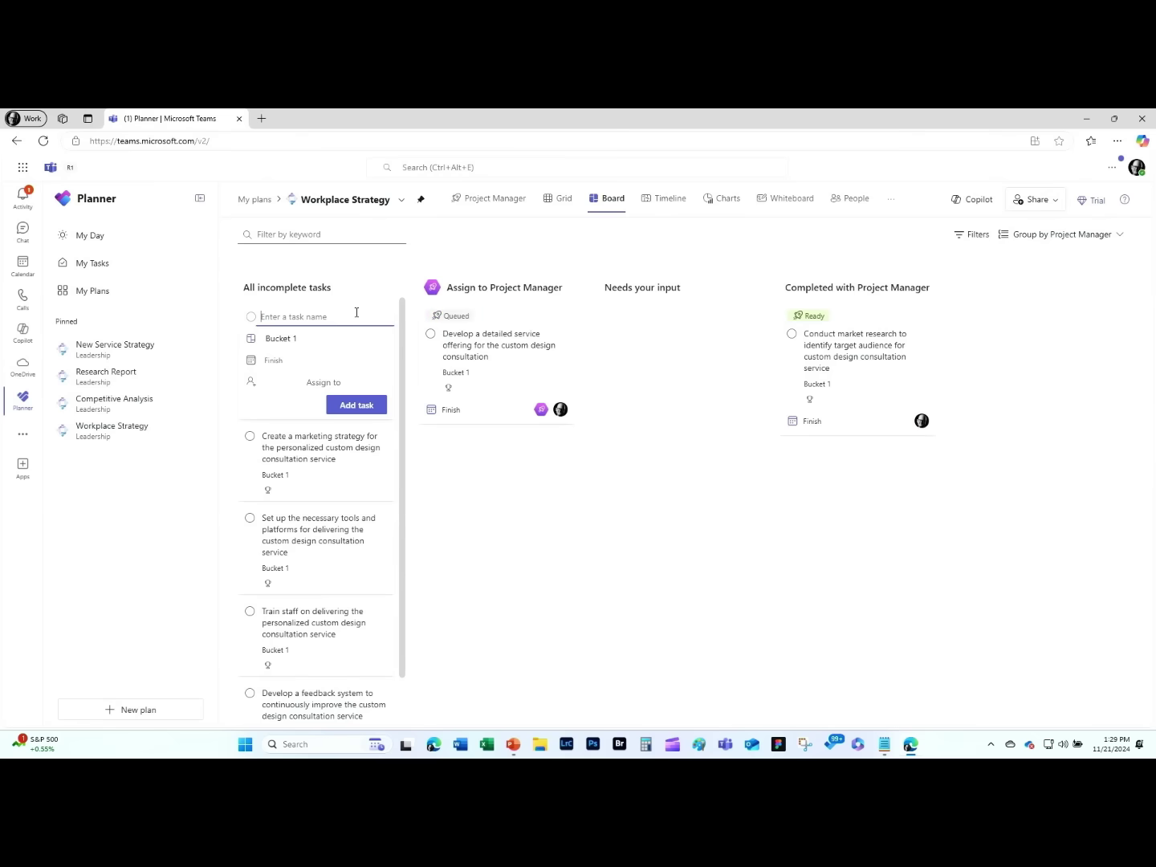
text(write)
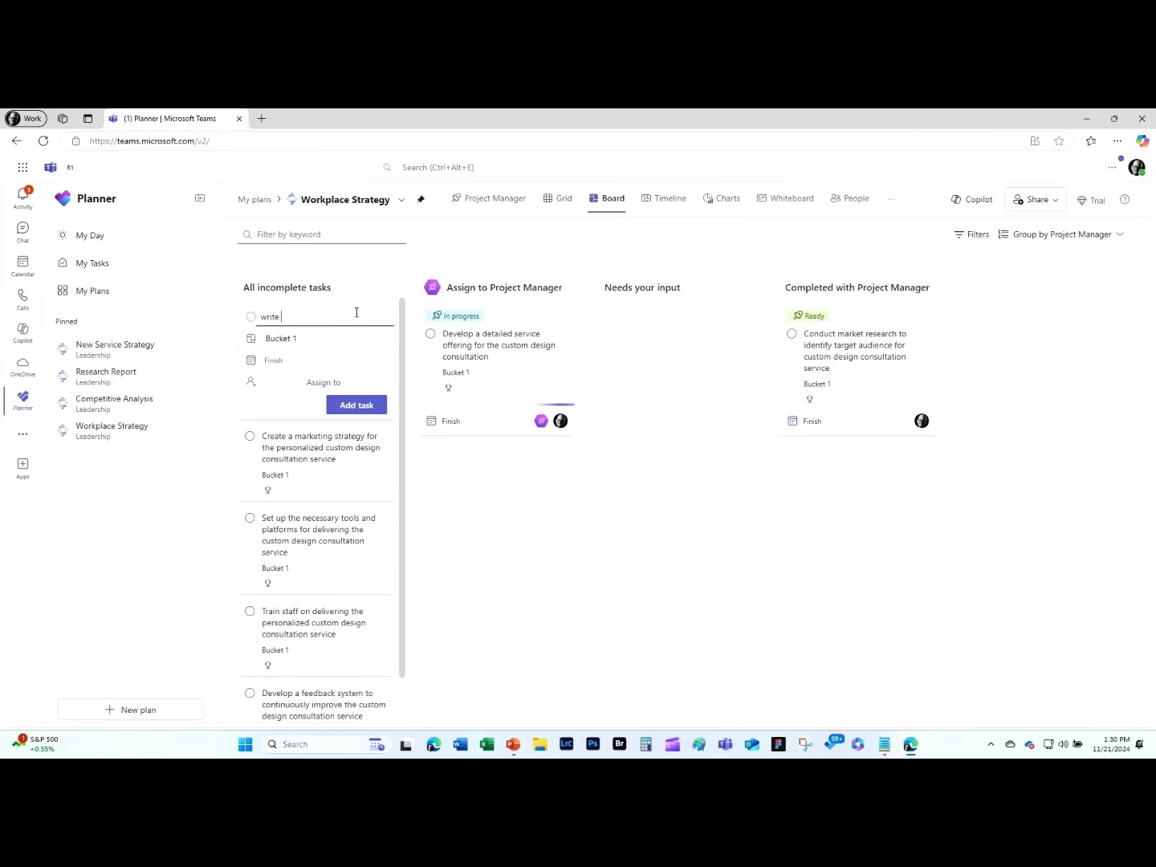
text( startegy doc)
double_click(302, 319)
click(307, 318)
key(Delete)
key(Delete)
text(egy)
key(Delete)
Assign the new task to a teammate and add it to Bucket 1.
click(312, 383)
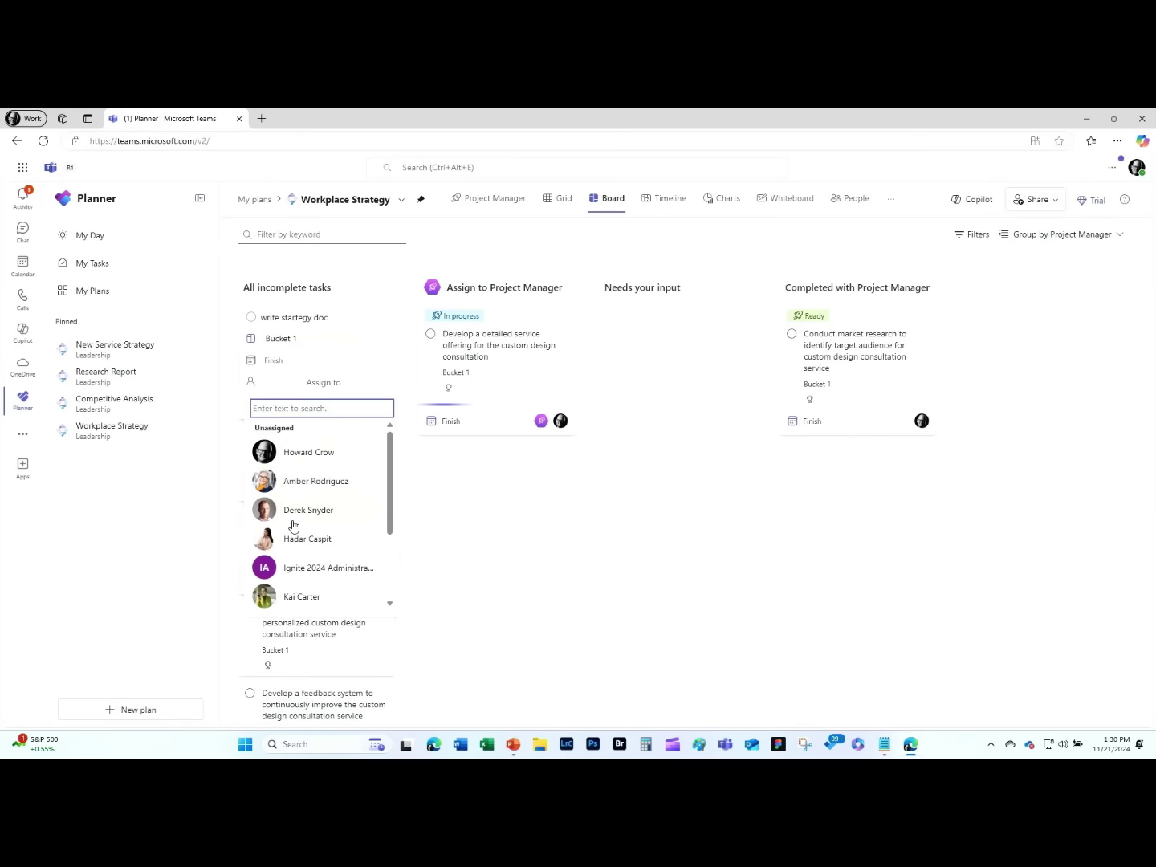
click(293, 526)
click(360, 407)
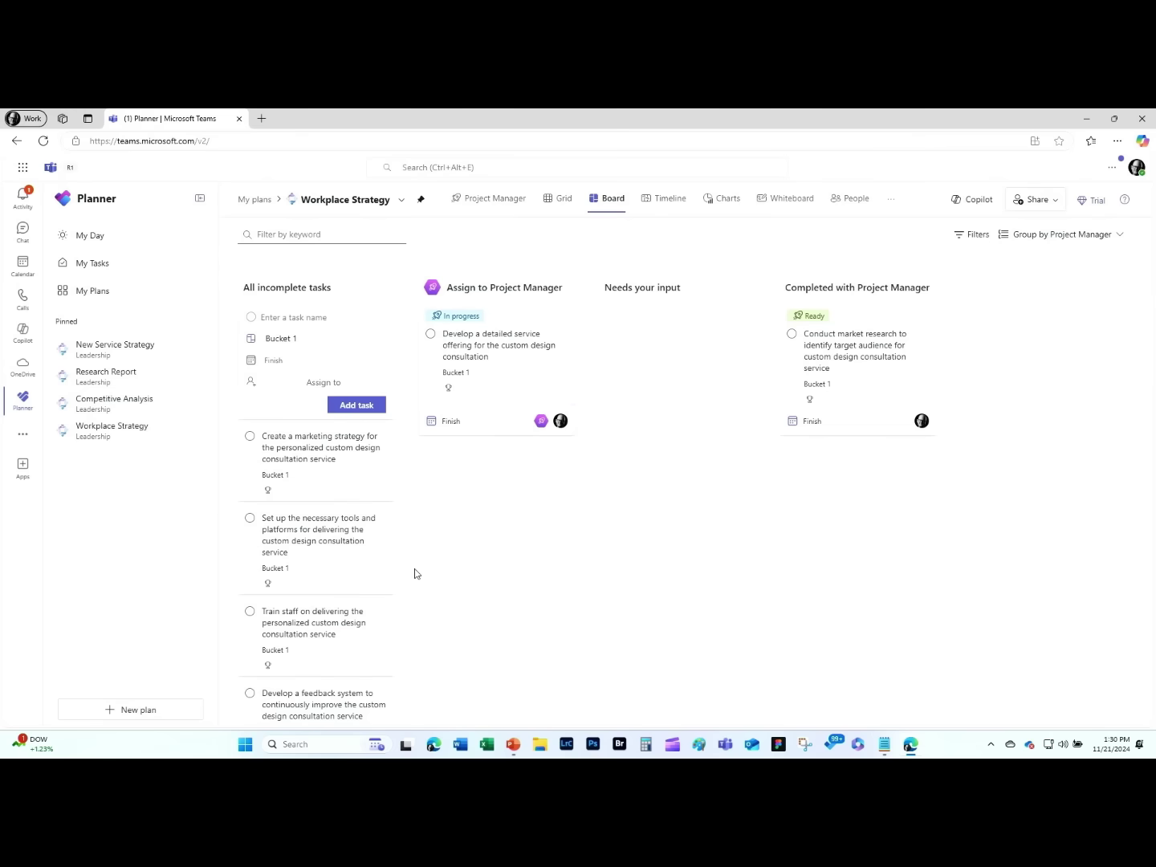
scroll(321, 578, down, 3)
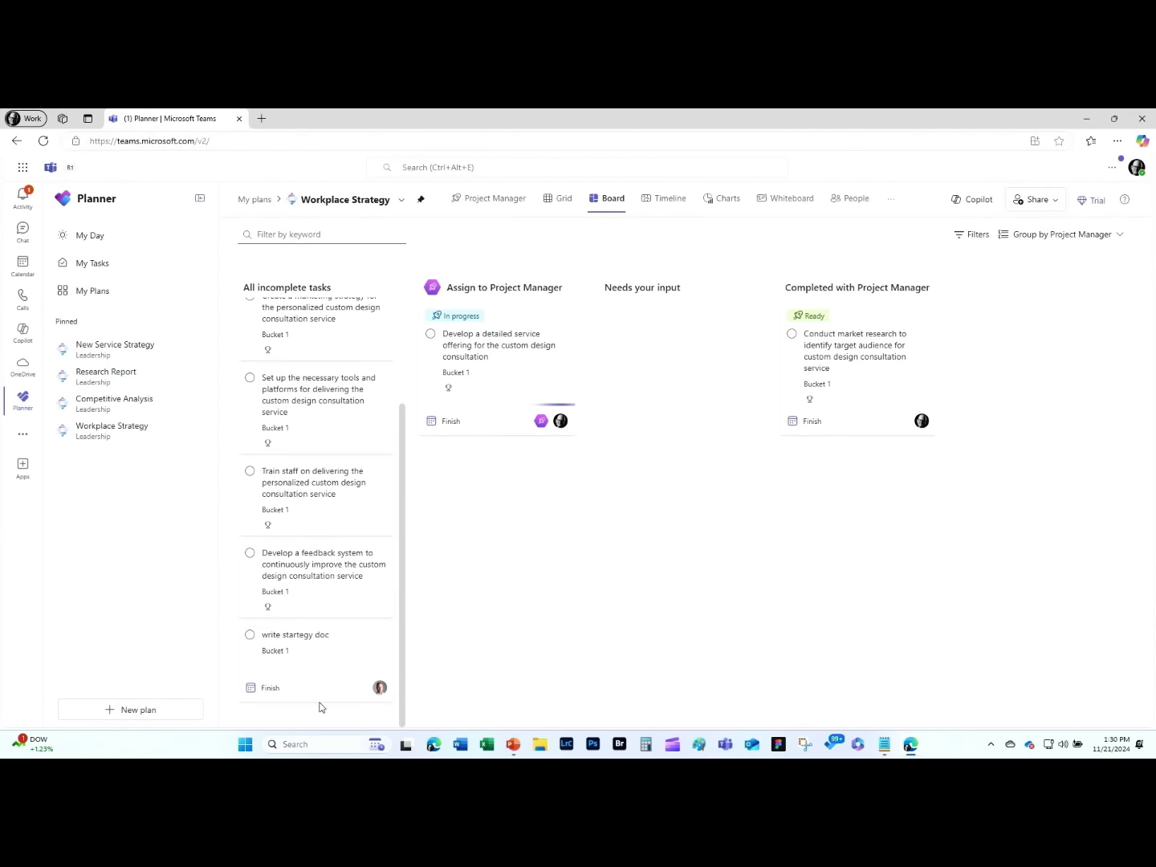
scroll(329, 618, up, 5)
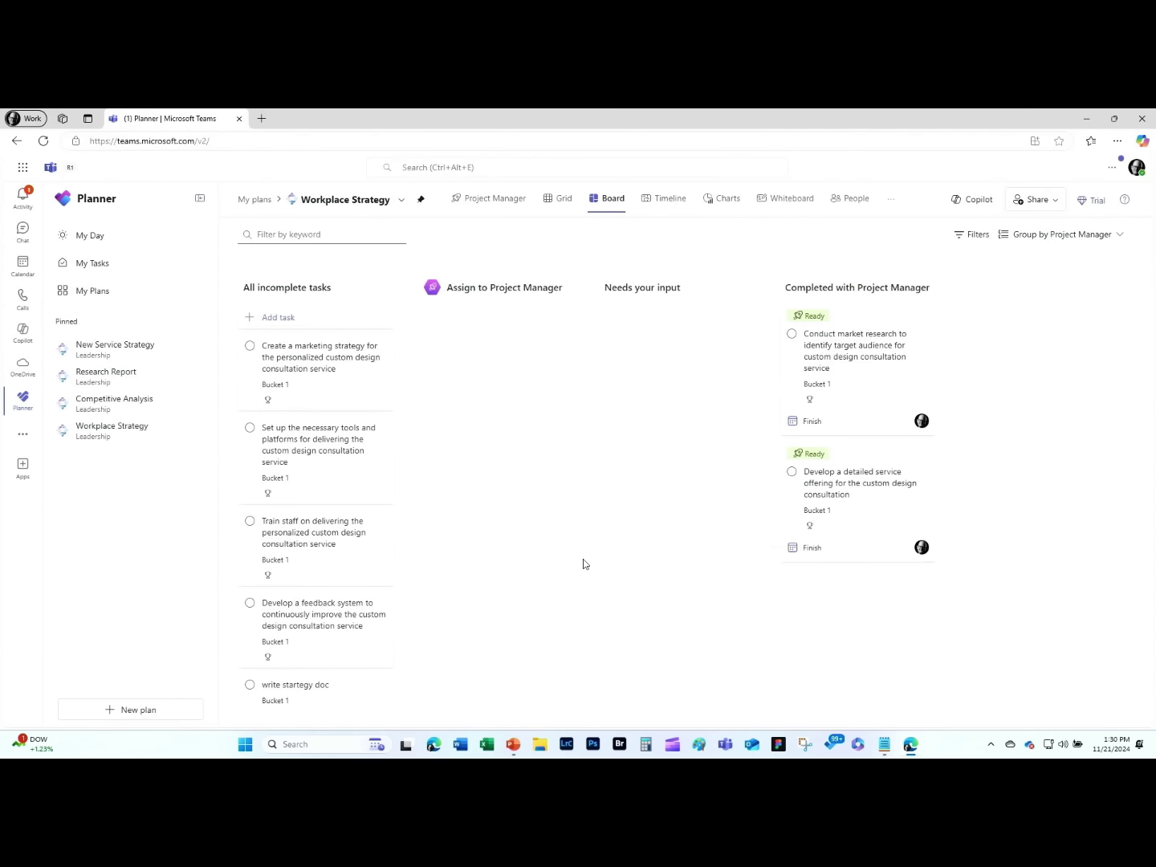
Open the market research task and comment 'format this in a table' on Steps and Approaches.
click(852, 356)
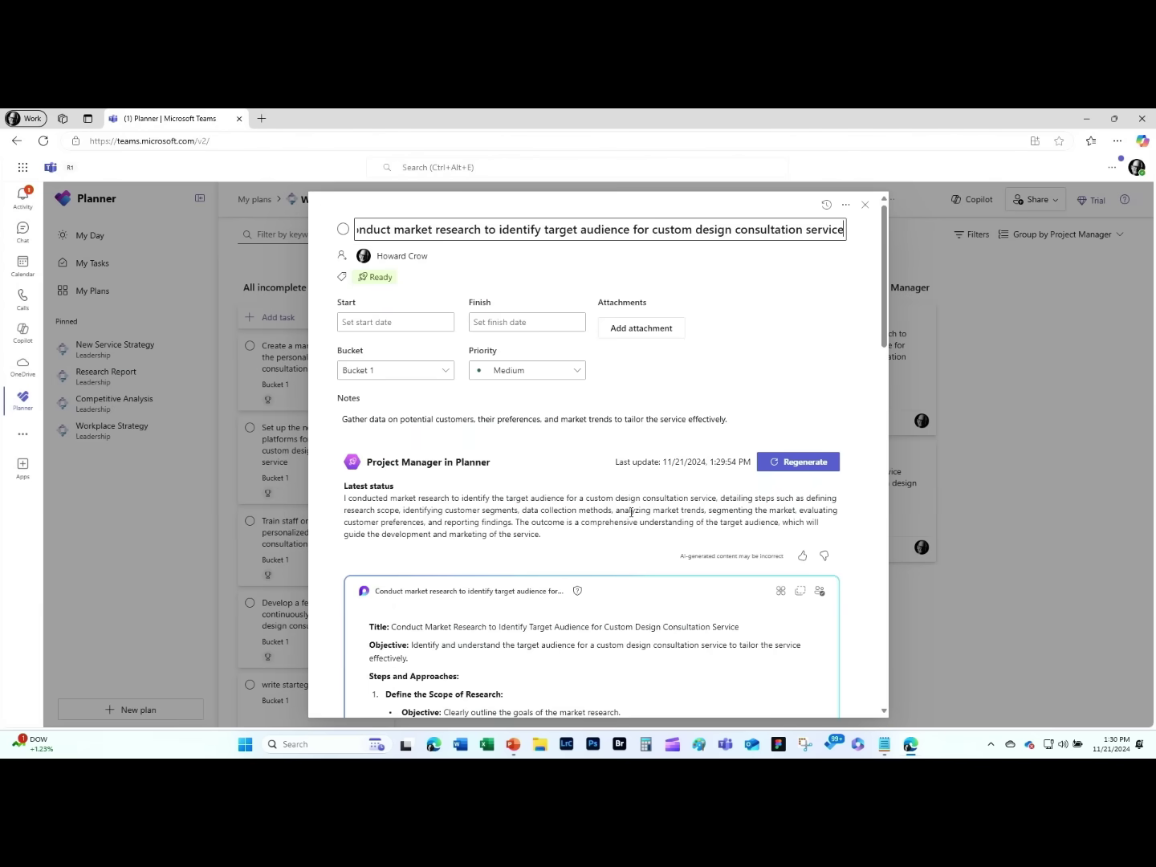
scroll(631, 512, down, 5)
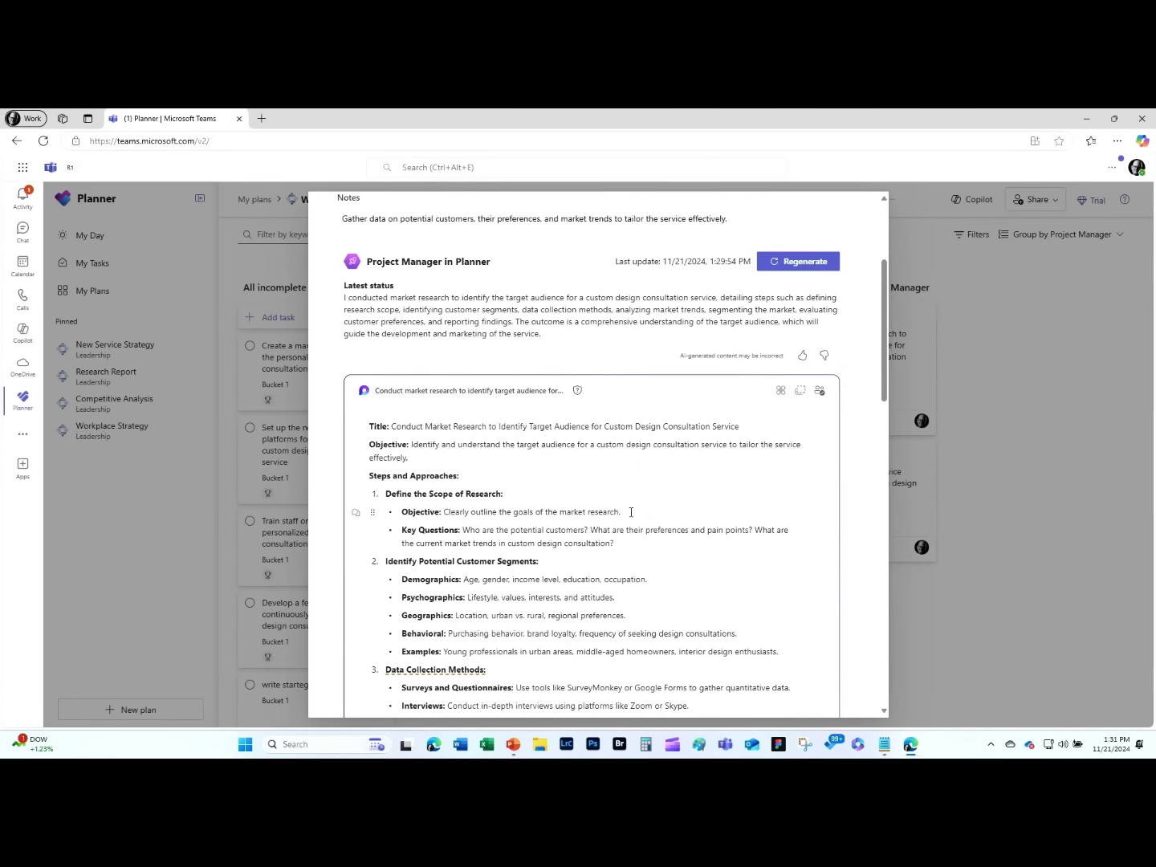
click(369, 476)
click(463, 475)
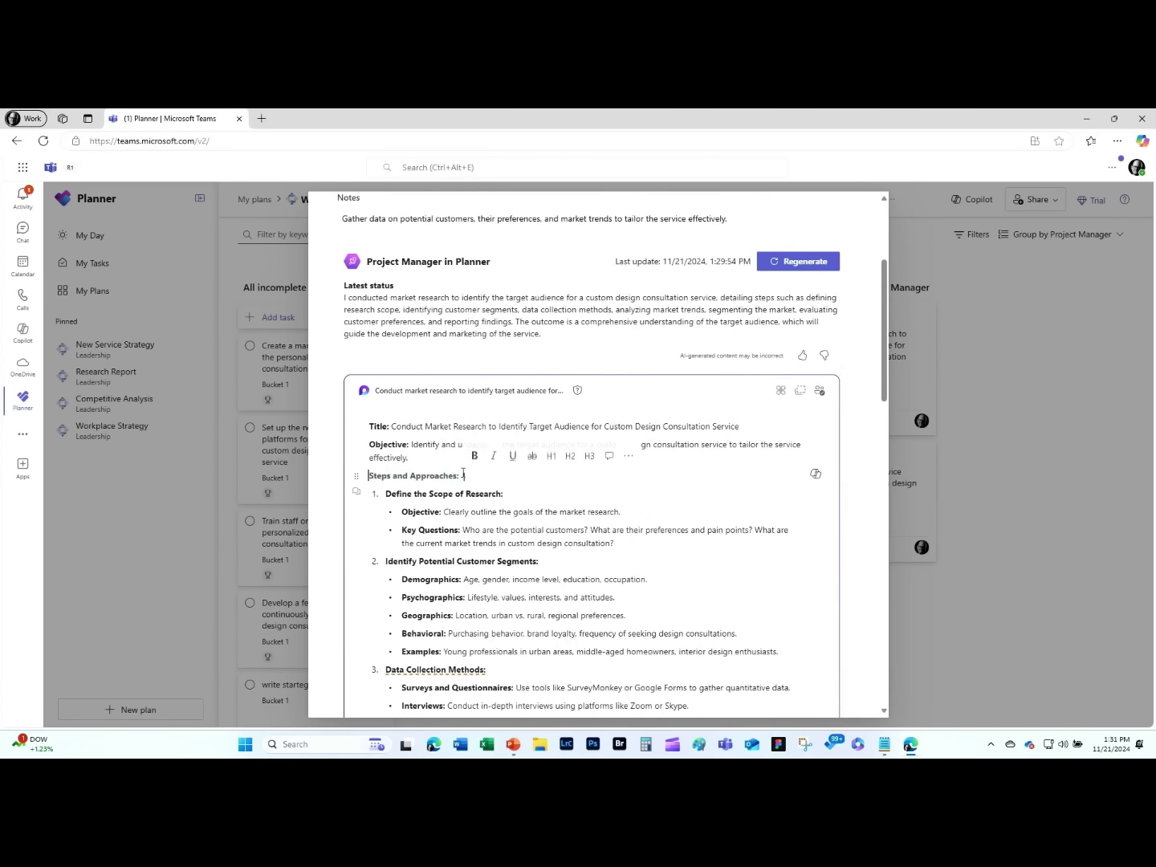
click(355, 493)
click(393, 540)
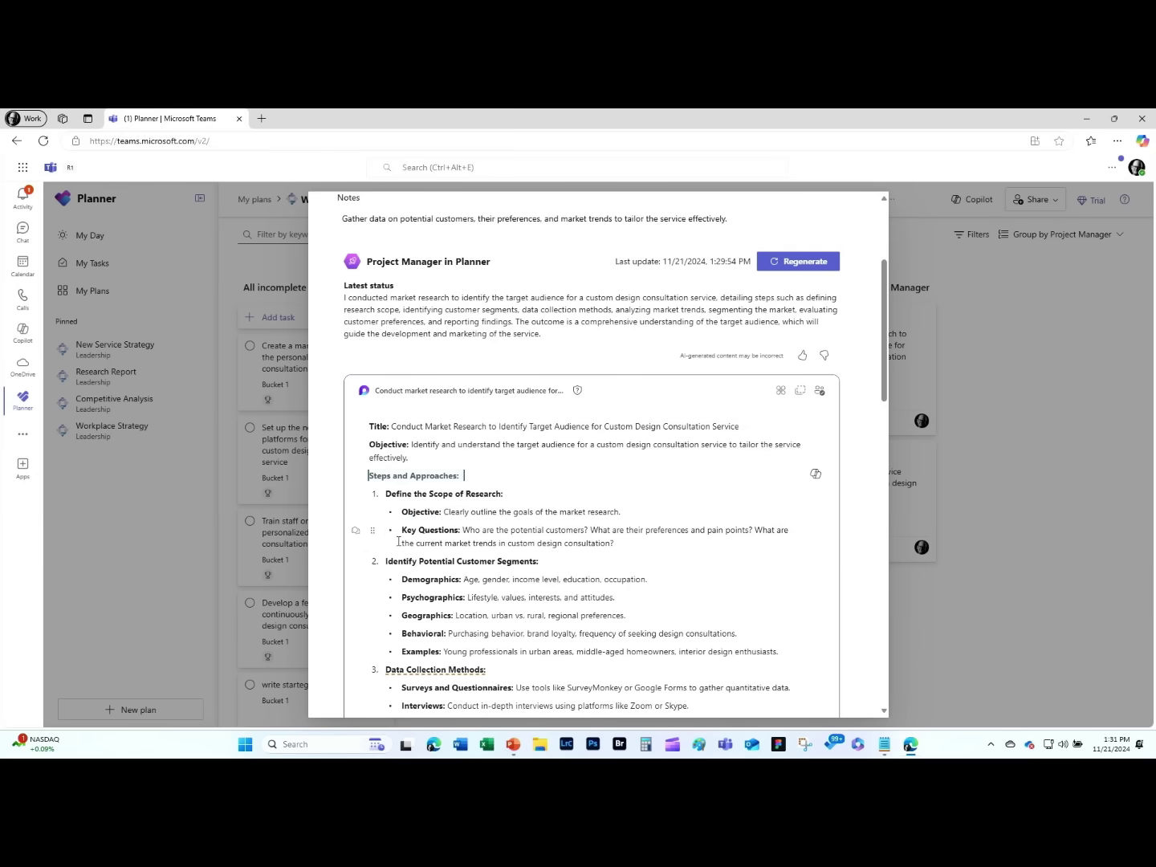
text(format this in)
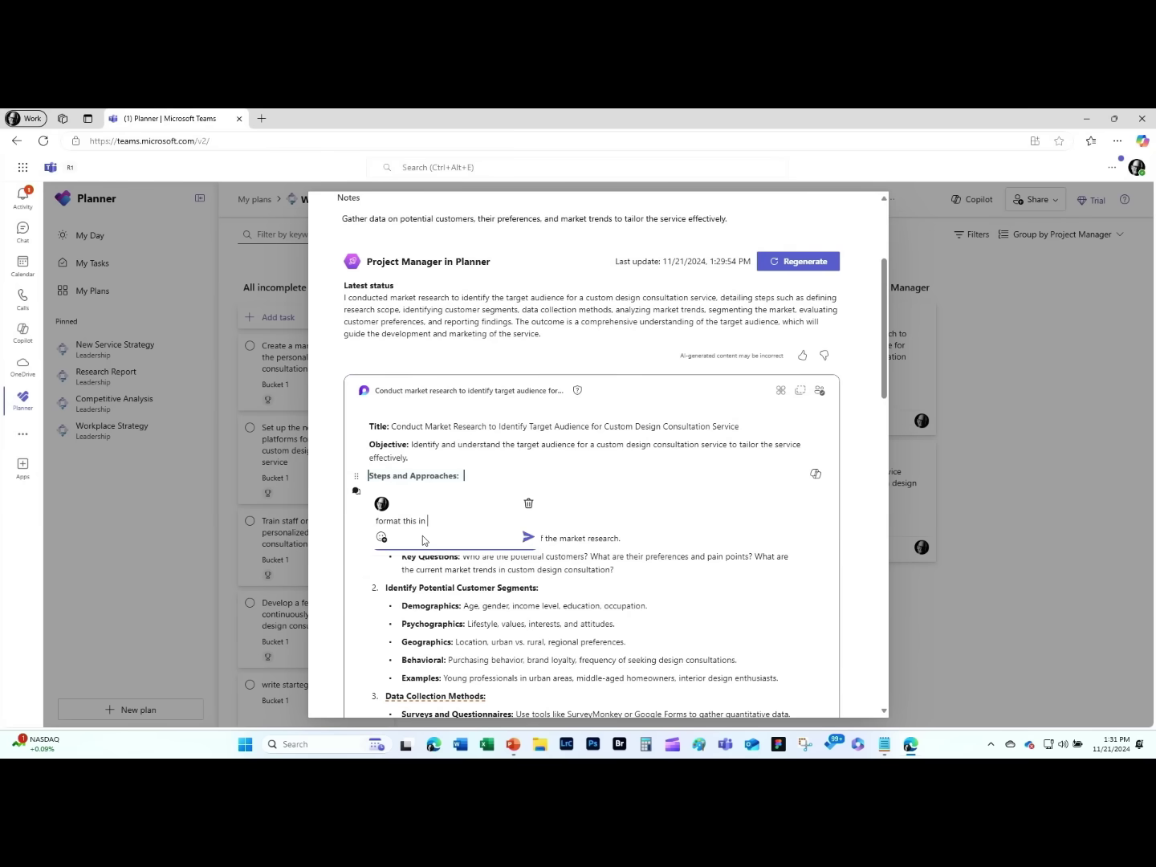
text( a table)
click(529, 538)
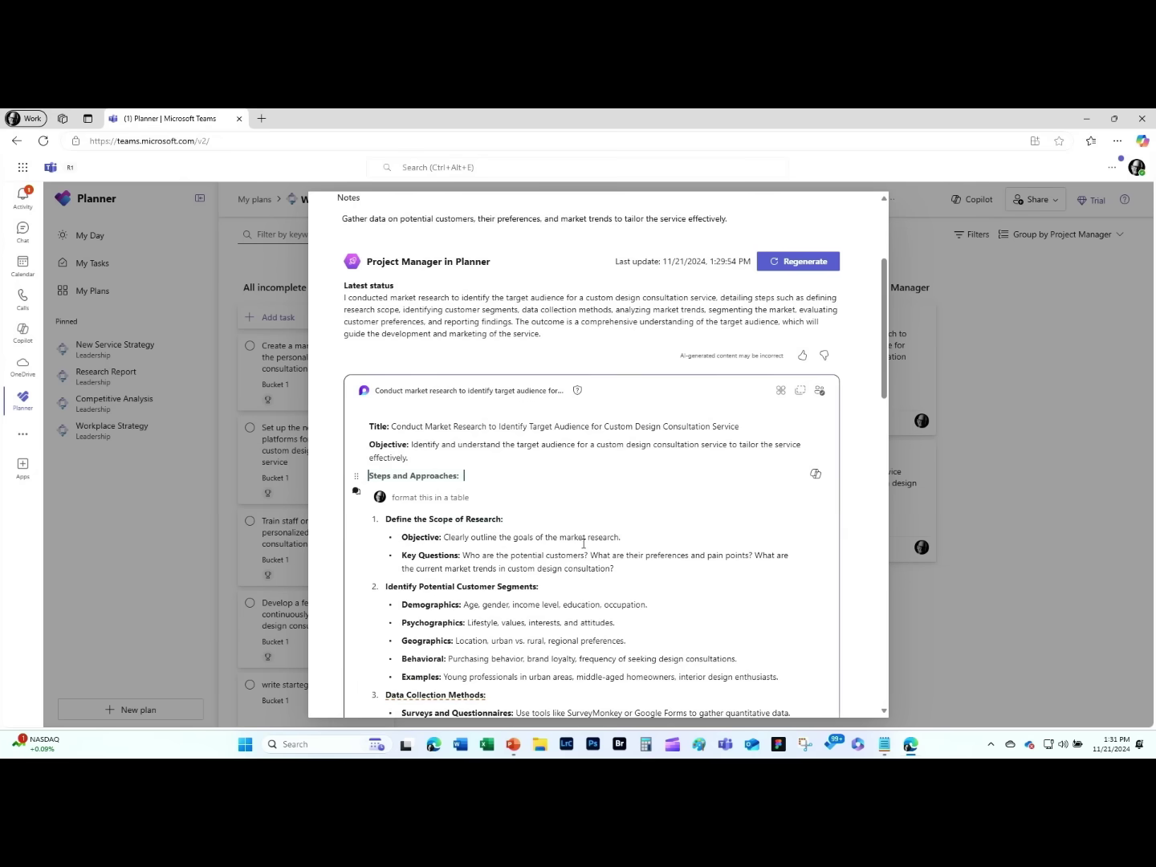
Comment 'expand upon this section' on the Outcome paragraph, then regenerate the draft.
scroll(584, 543, down, 3)
scroll(583, 544, down, 6)
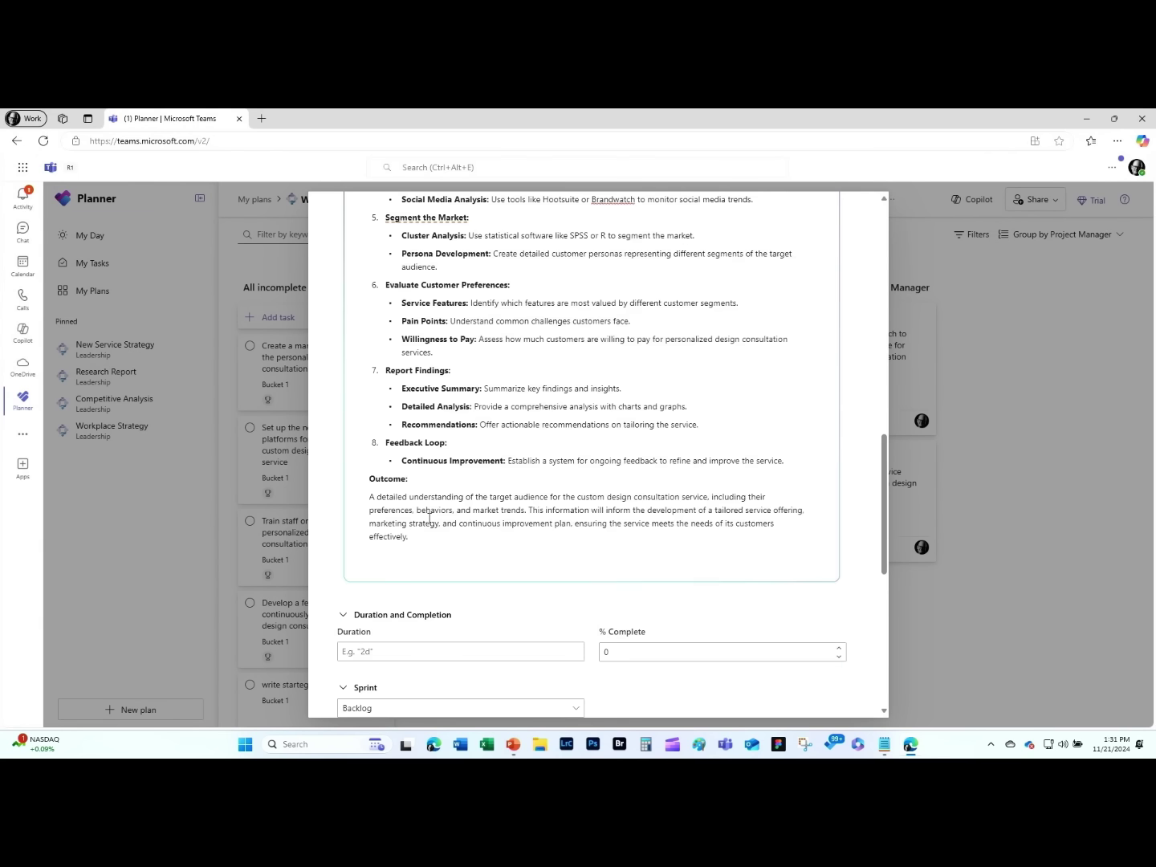
drag(408, 537, 409, 497)
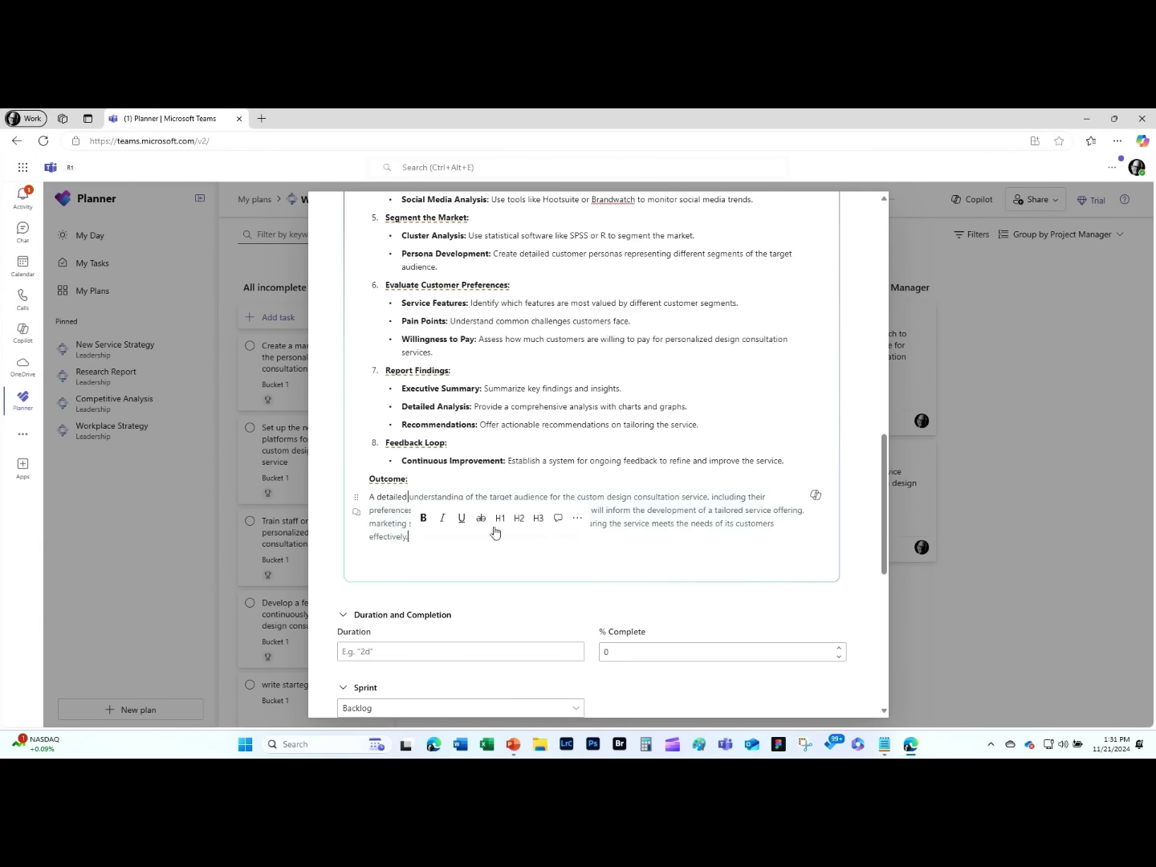
click(563, 517)
text(e)
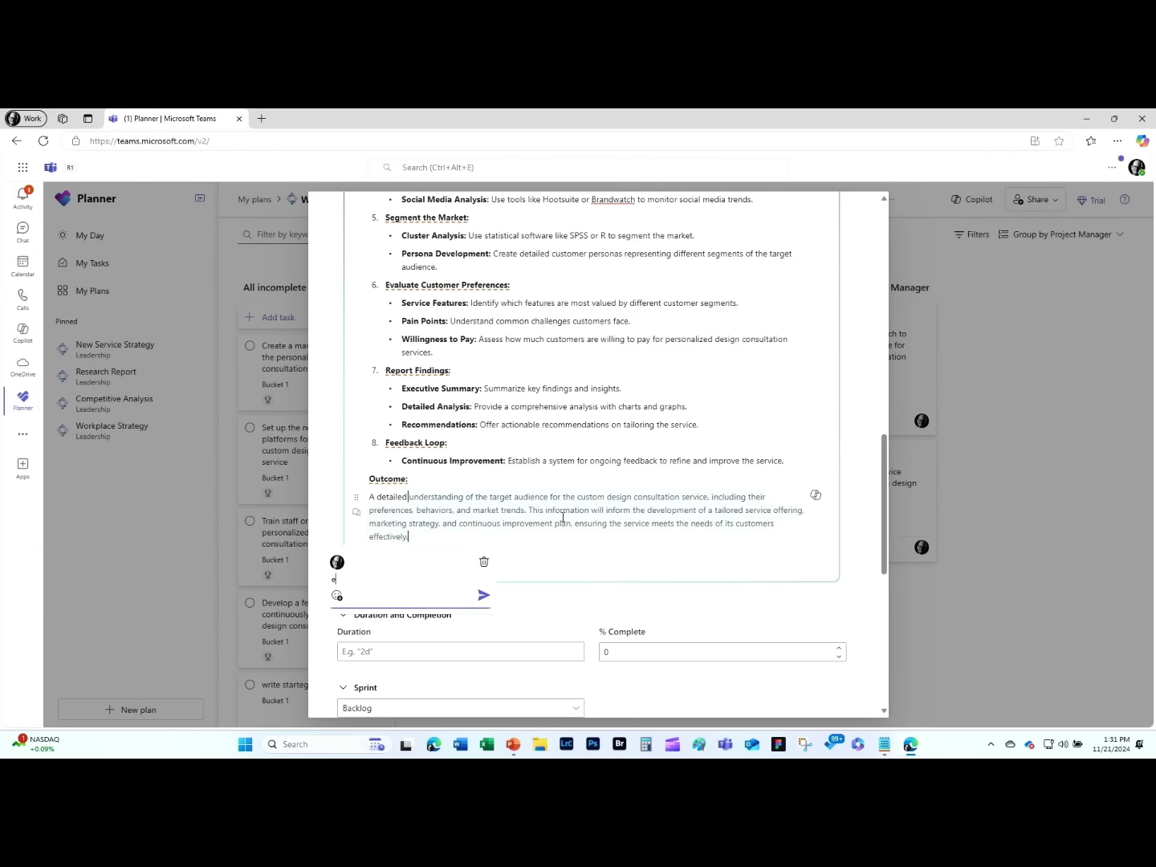
text(xpand upon this section)
click(484, 595)
scroll(576, 473, up, 2)
scroll(576, 473, up, 10)
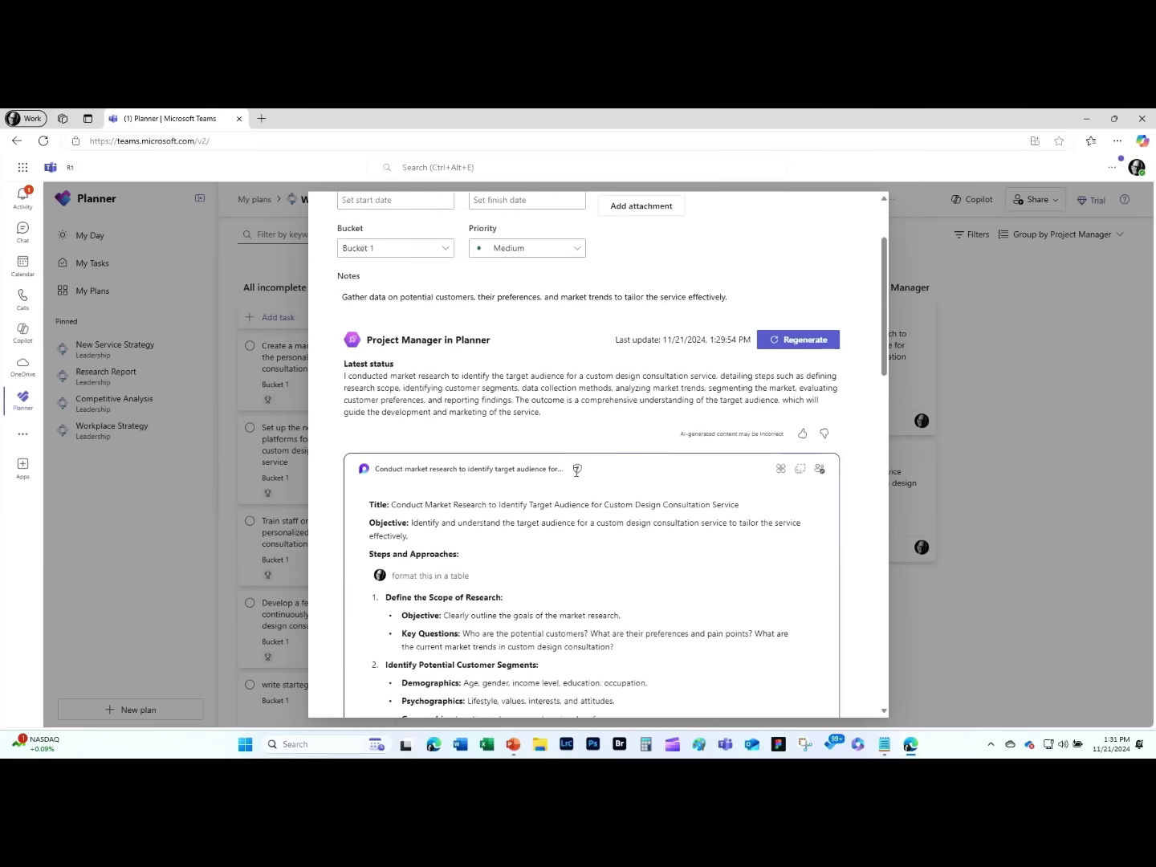
click(787, 402)
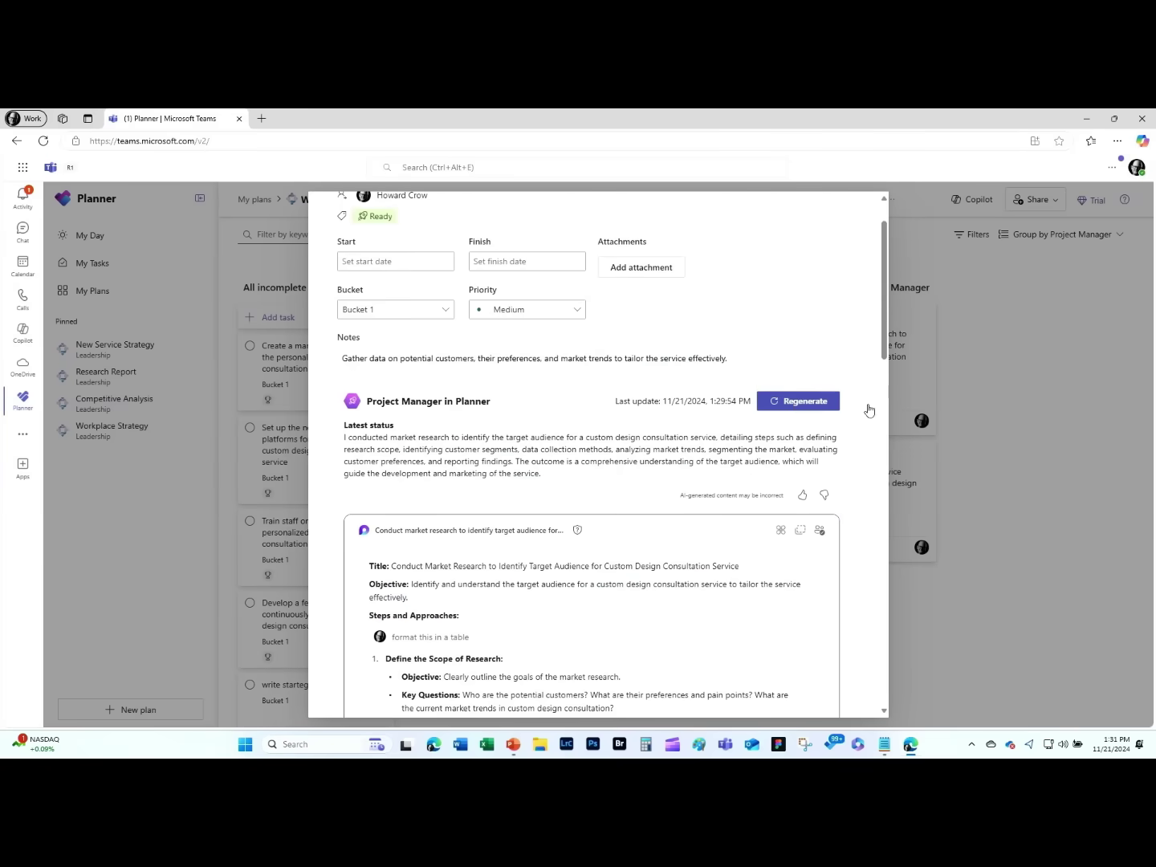
Close the market research task and switch to the plan's Whiteboard tab.
click(992, 405)
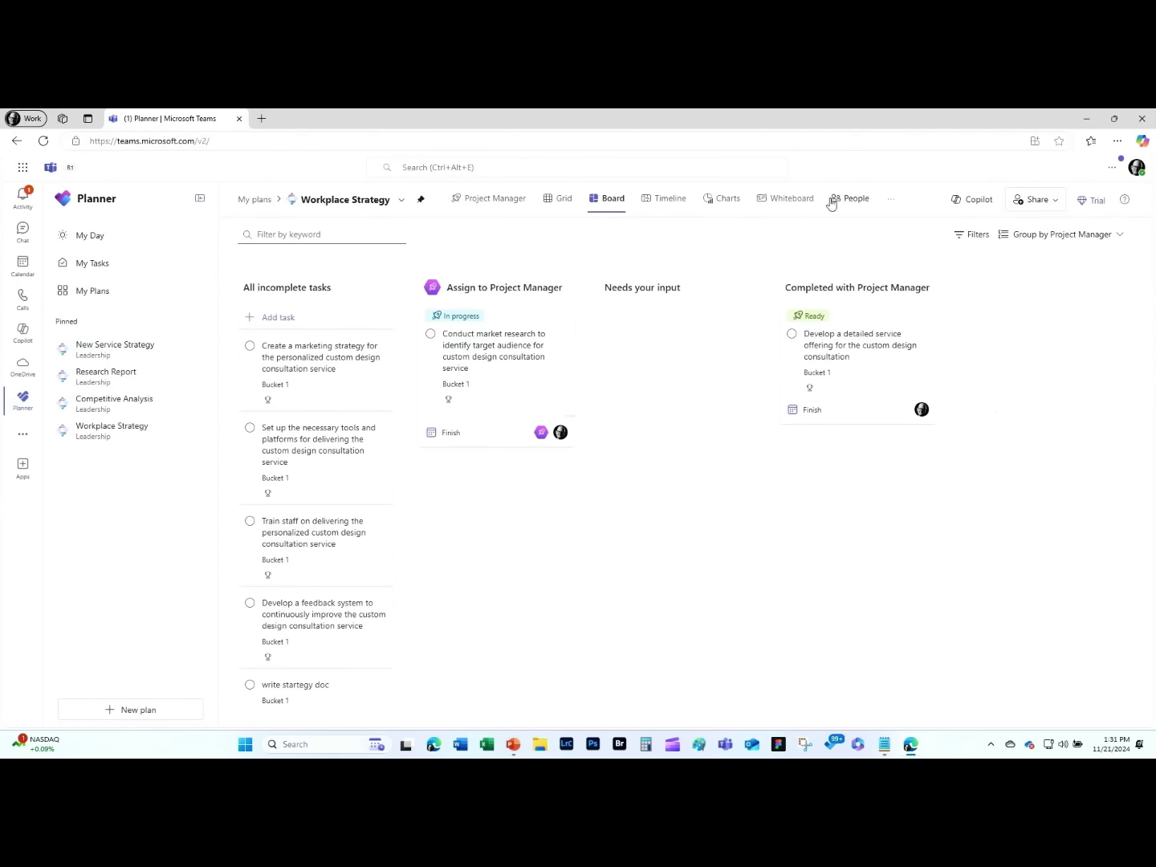
click(784, 200)
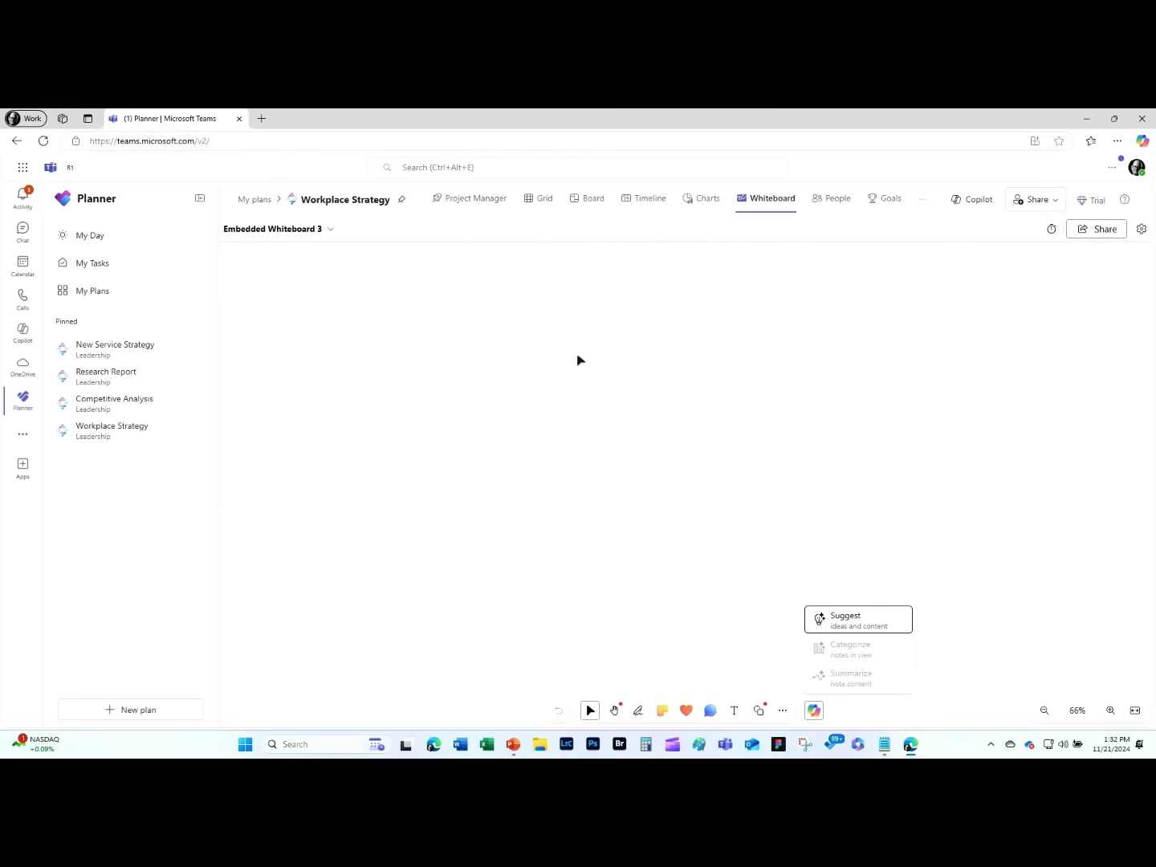
Place three yellow sticky notes side by side reading chairs, desks and lightimng.
click(665, 710)
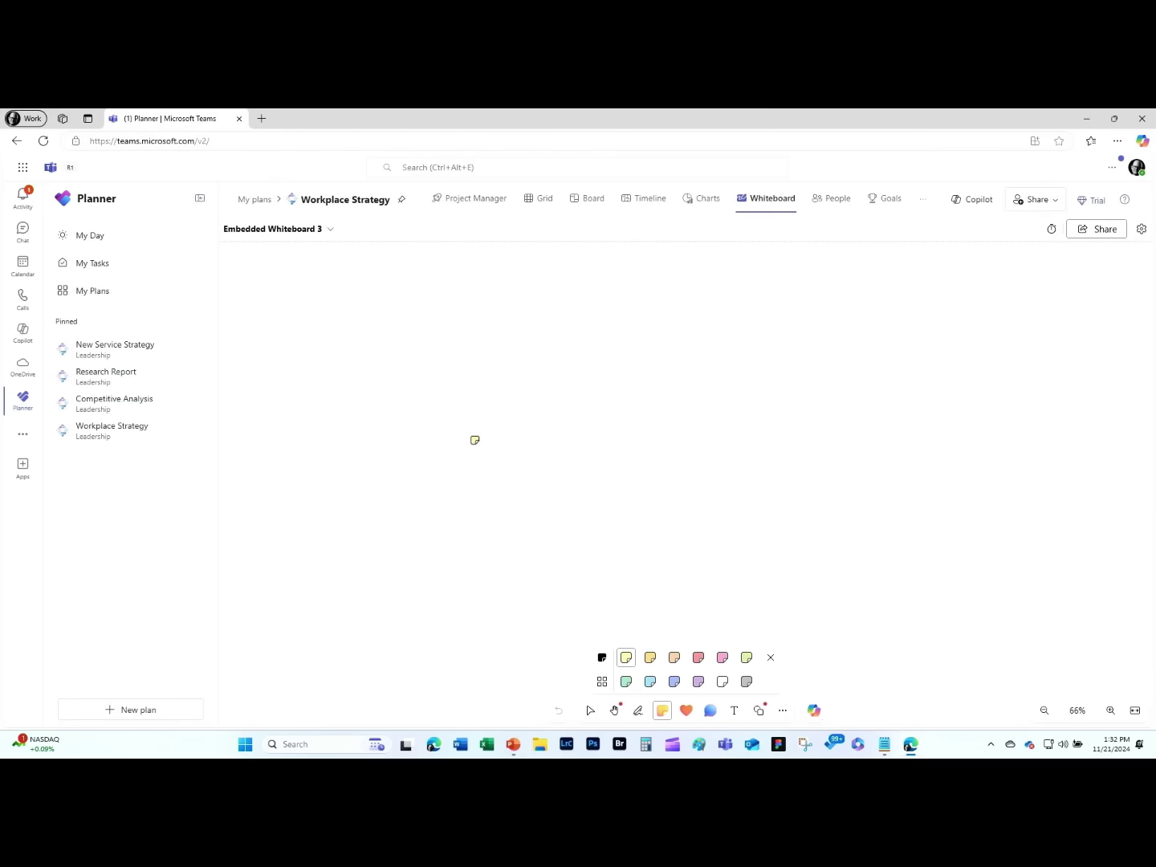
click(472, 437)
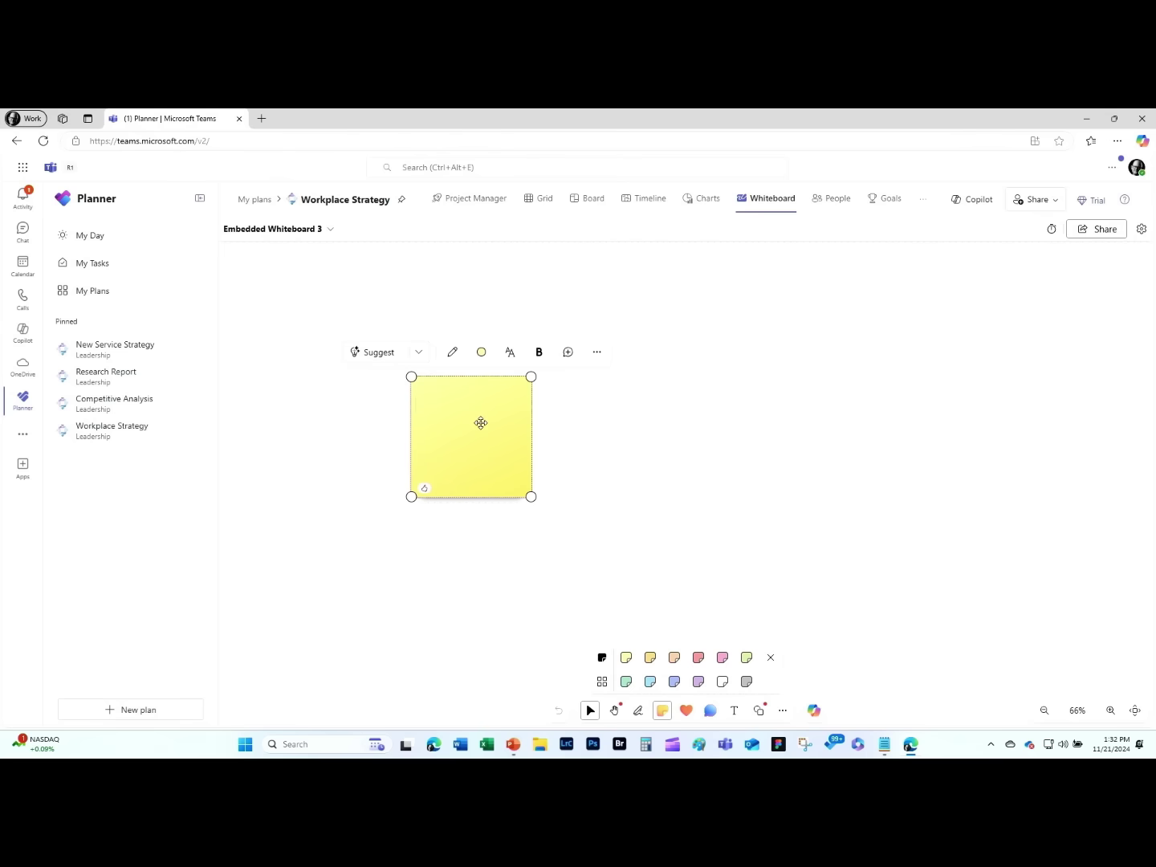
text(chairs)
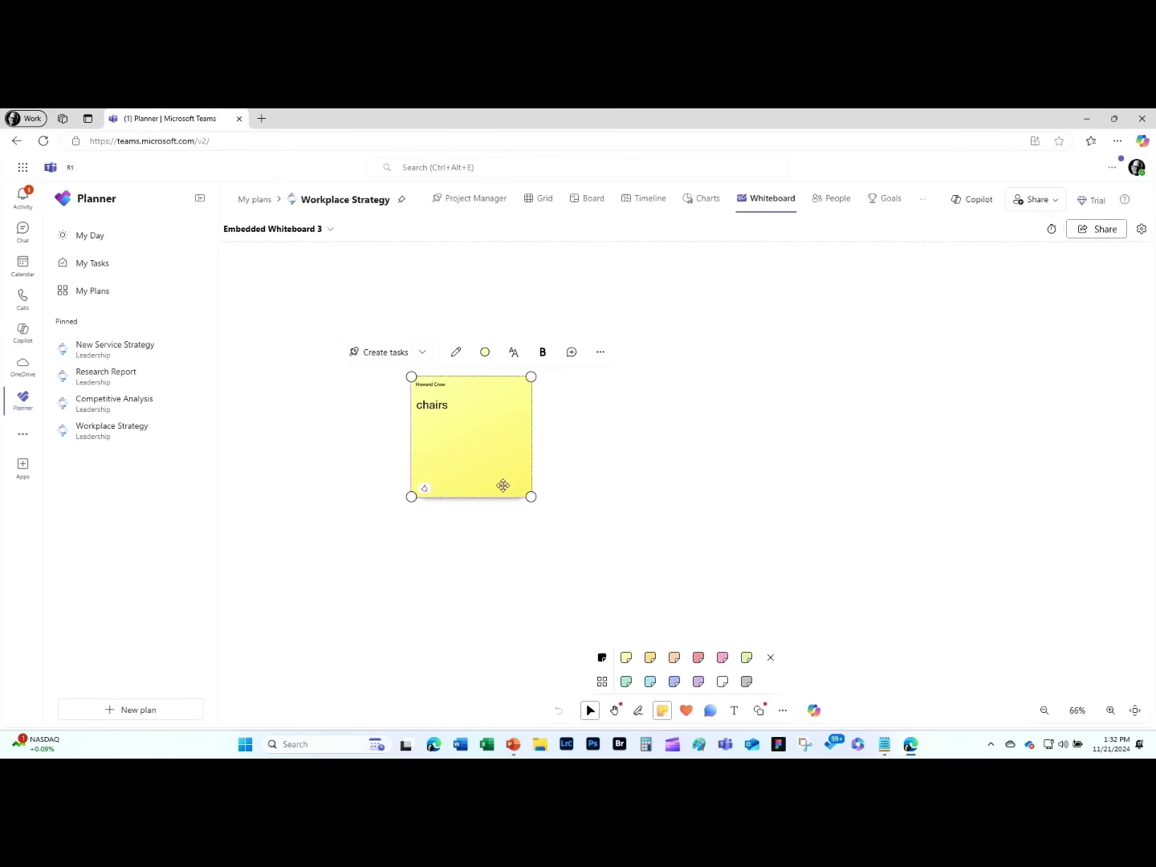
click(627, 657)
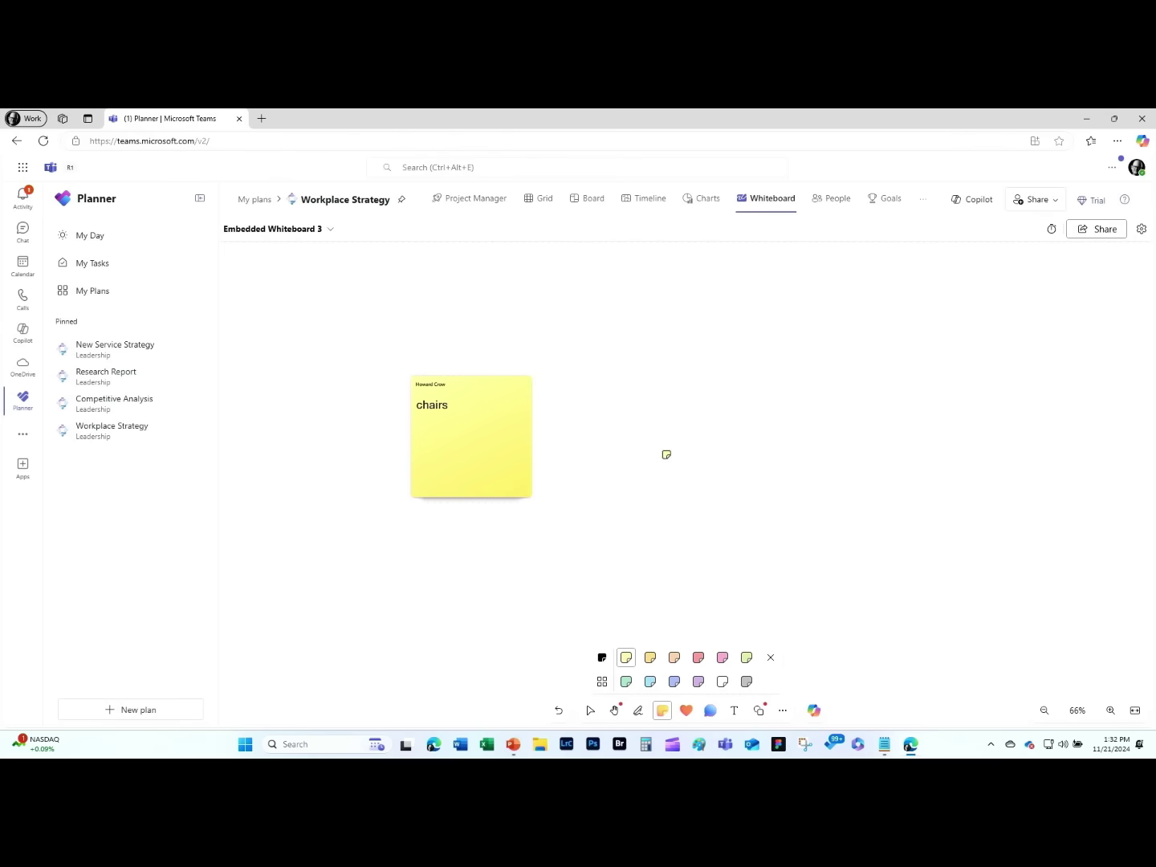
click(663, 452)
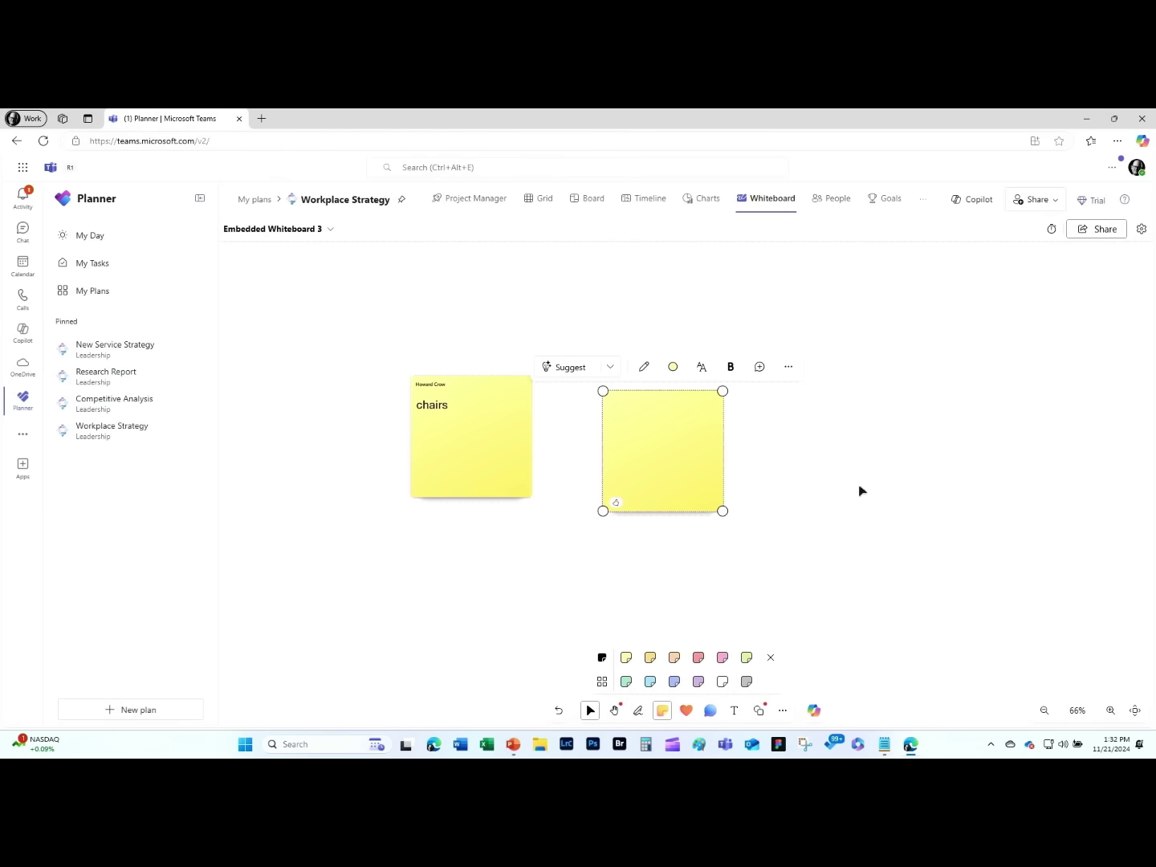
text(desks)
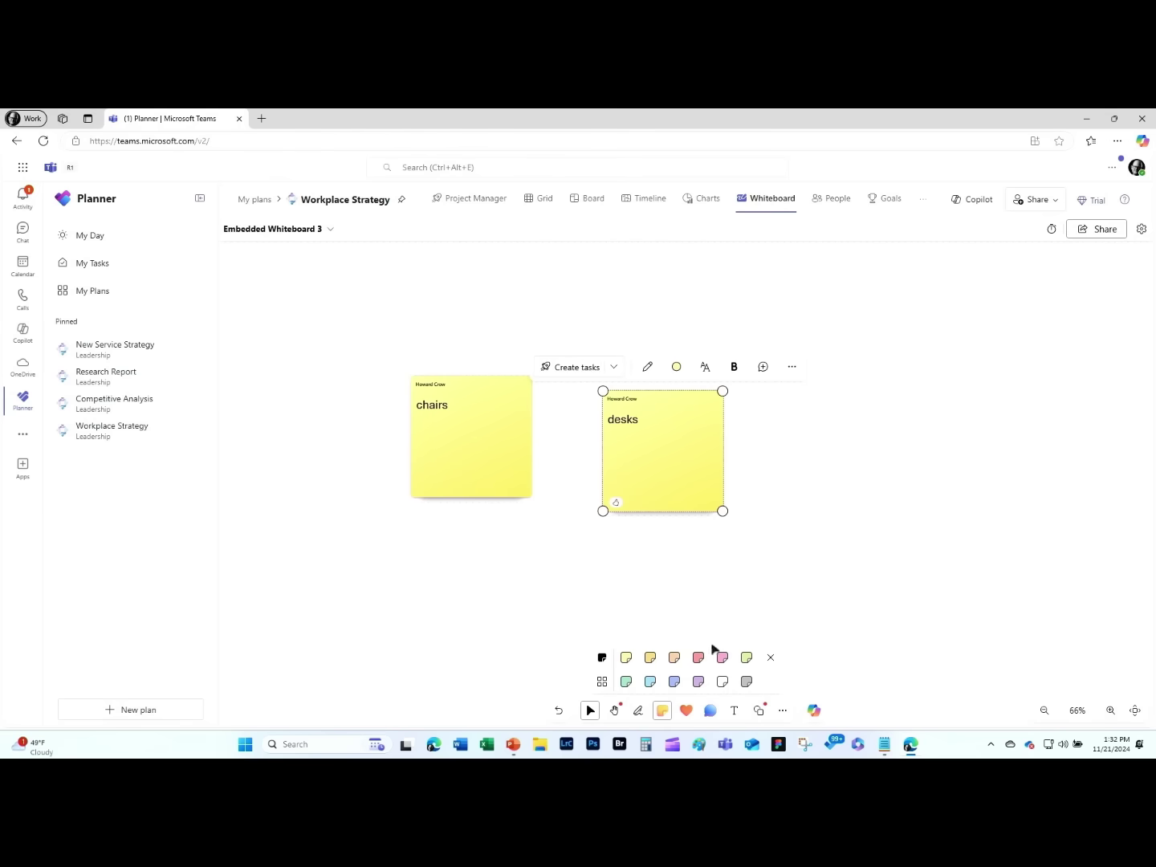
click(651, 658)
click(871, 455)
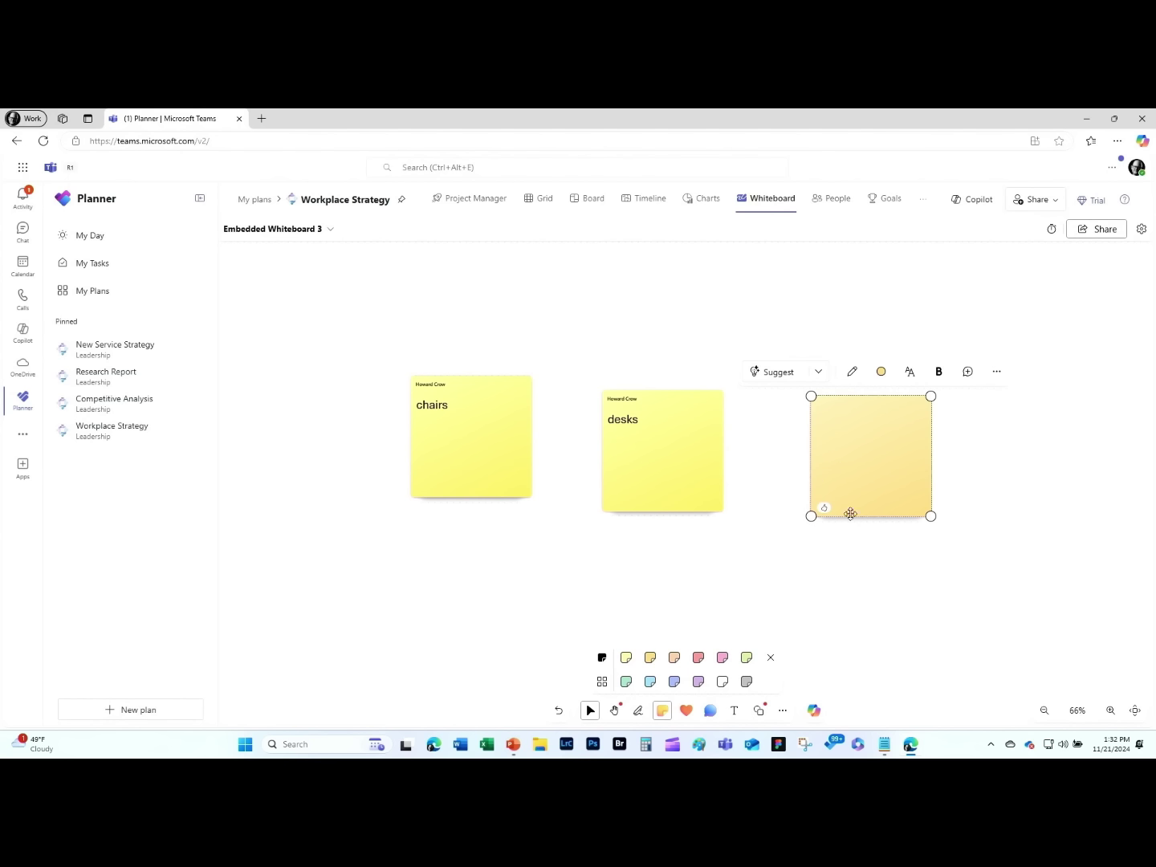
text(ligh)
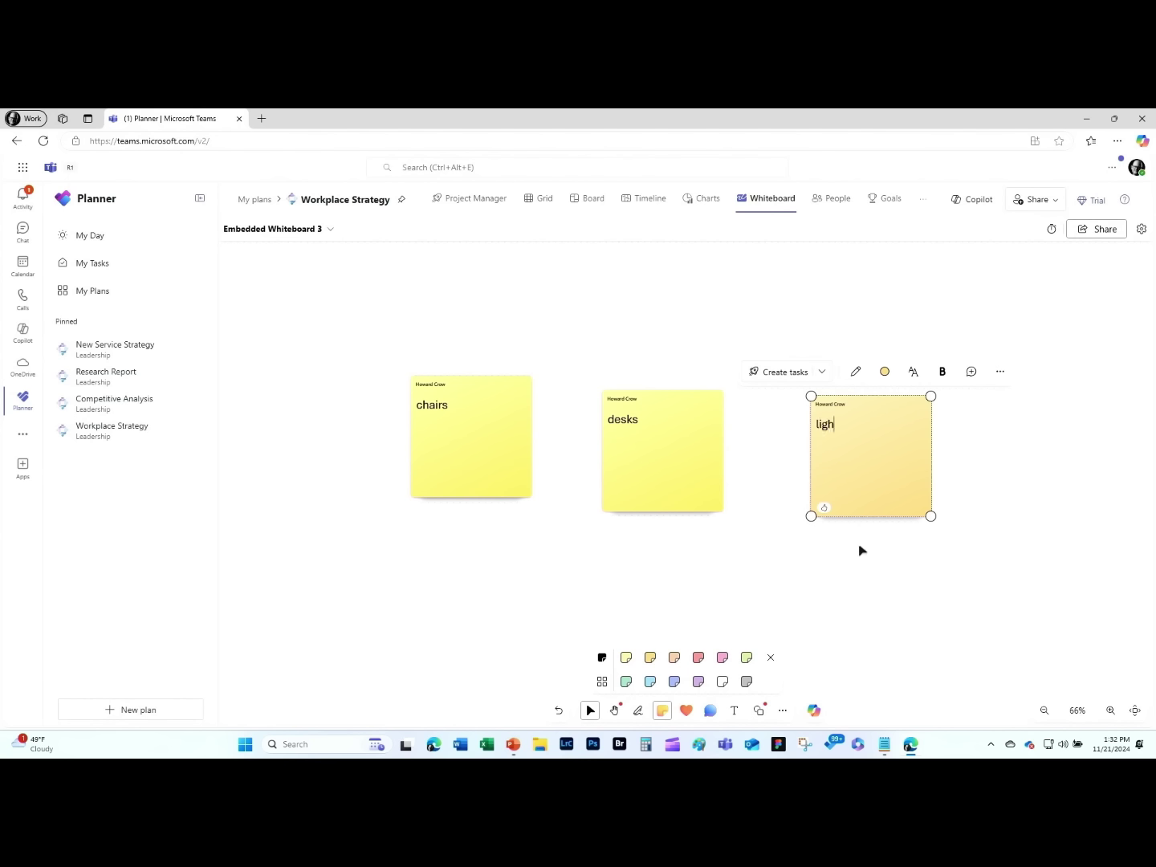
text(timng)
Convert all three sticky notes into tasks and find them in Bucket 1 on the board.
drag(346, 344, 1003, 581)
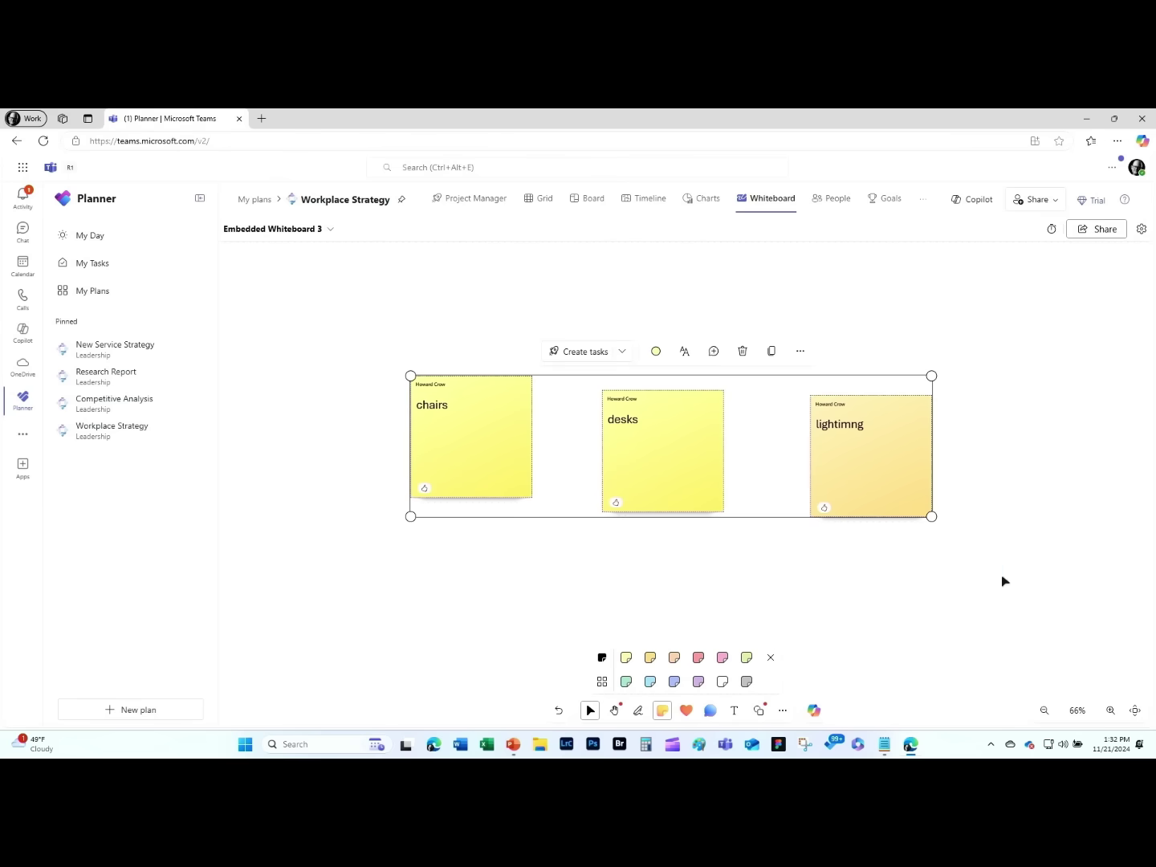
click(582, 354)
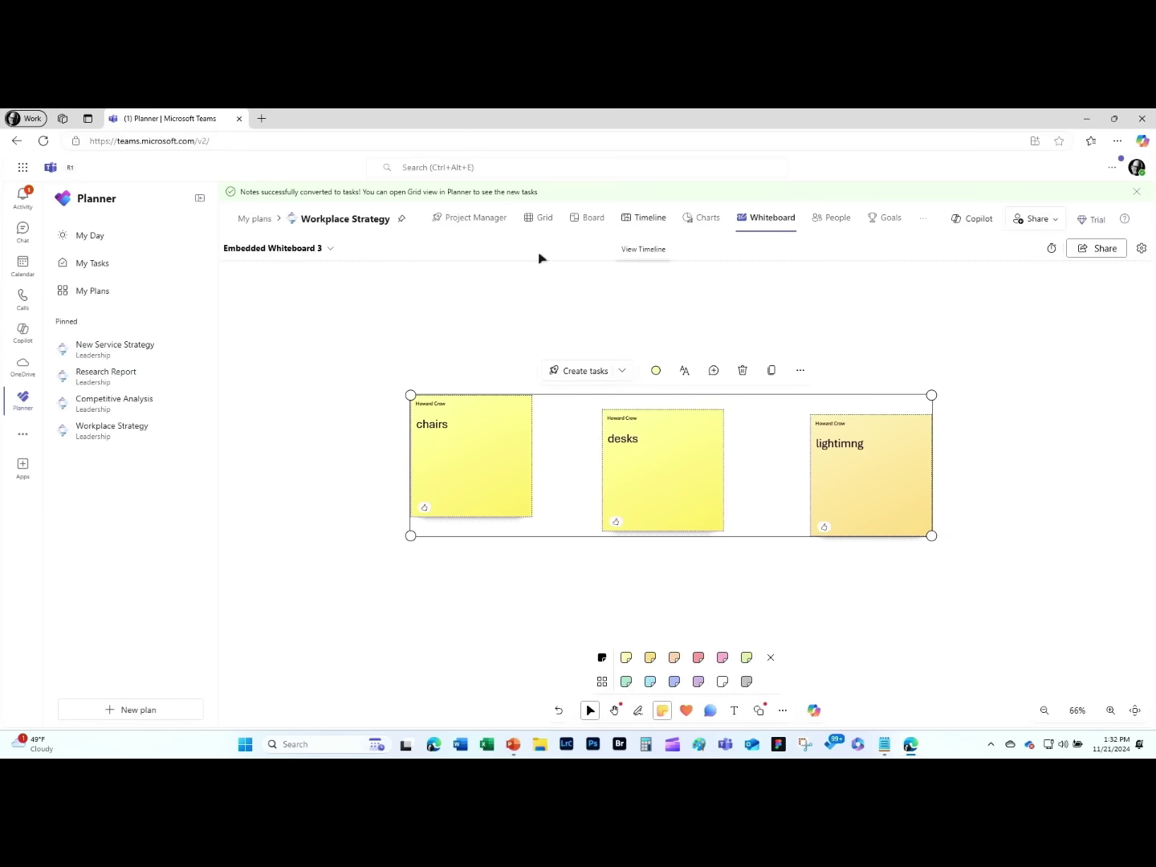
click(592, 218)
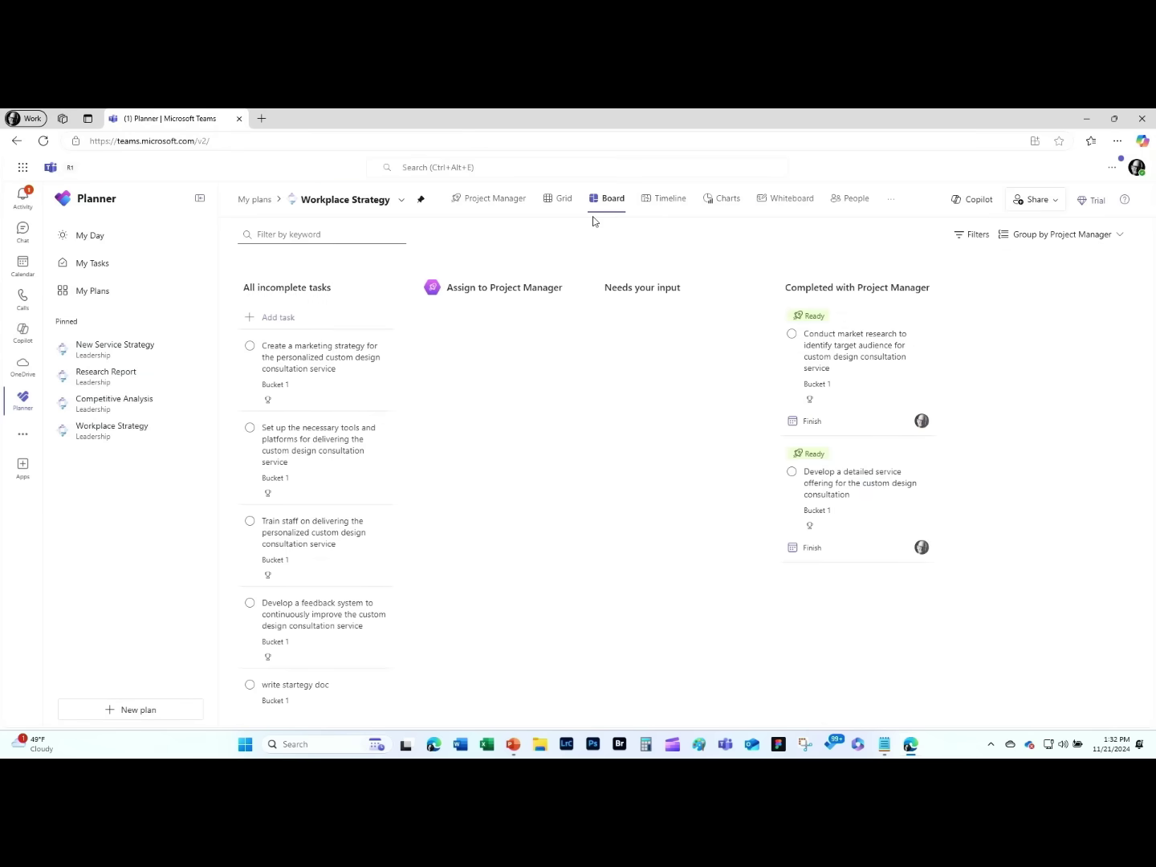
scroll(323, 640, down, 3)
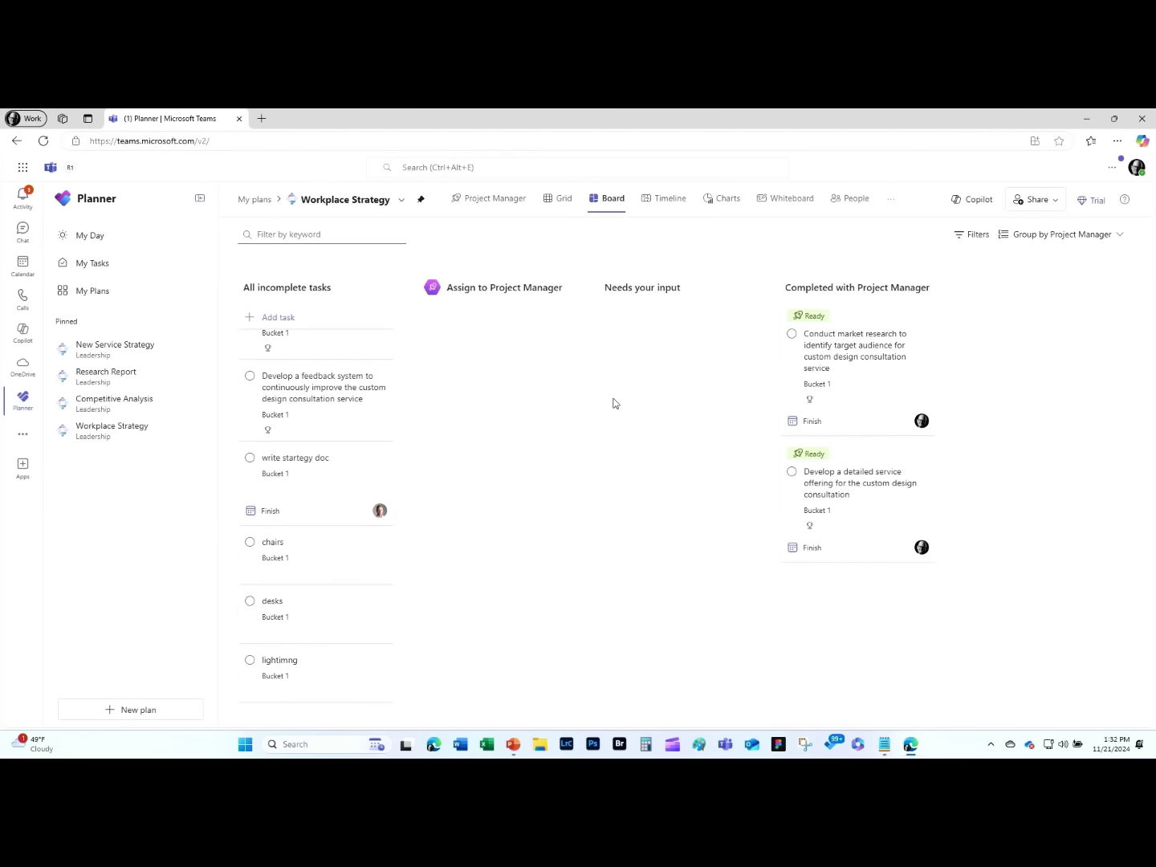
Review the market research task's regenerated steps table and mark the task complete.
click(857, 367)
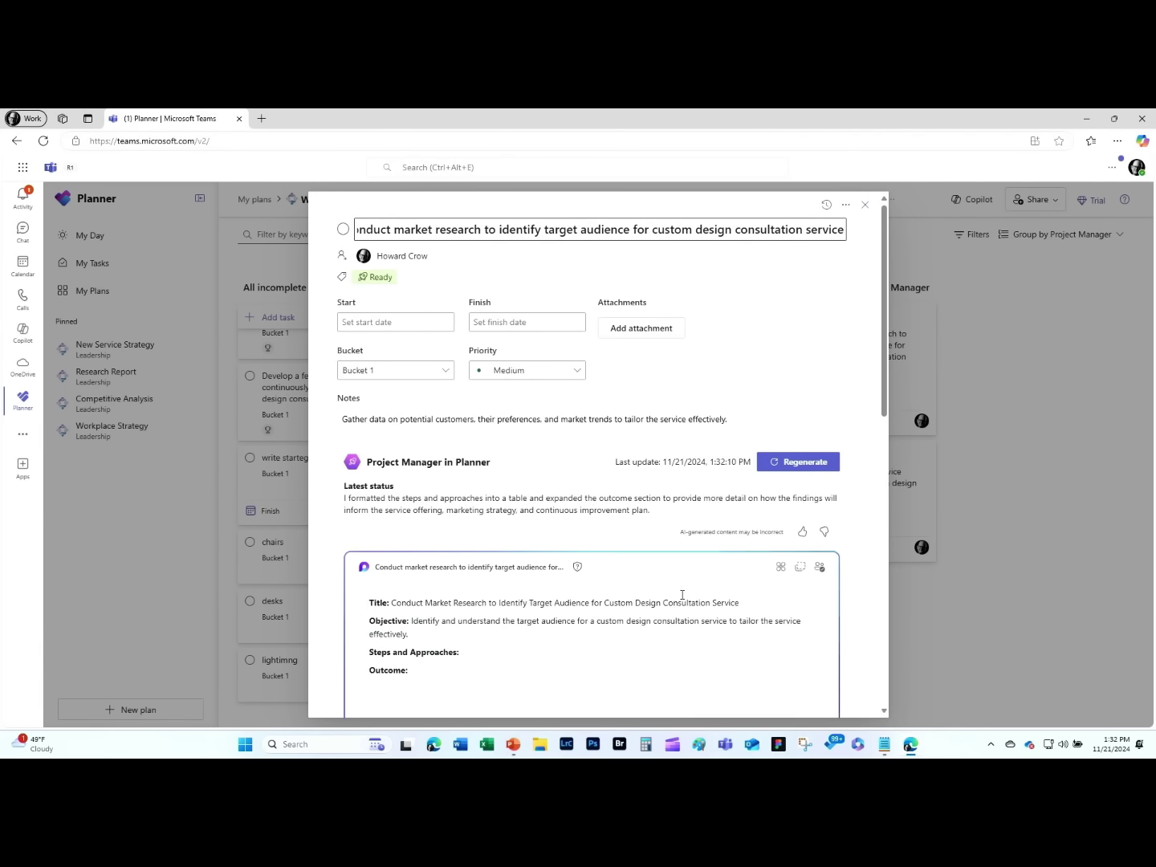
scroll(683, 596, down, 2)
scroll(682, 595, down, 2)
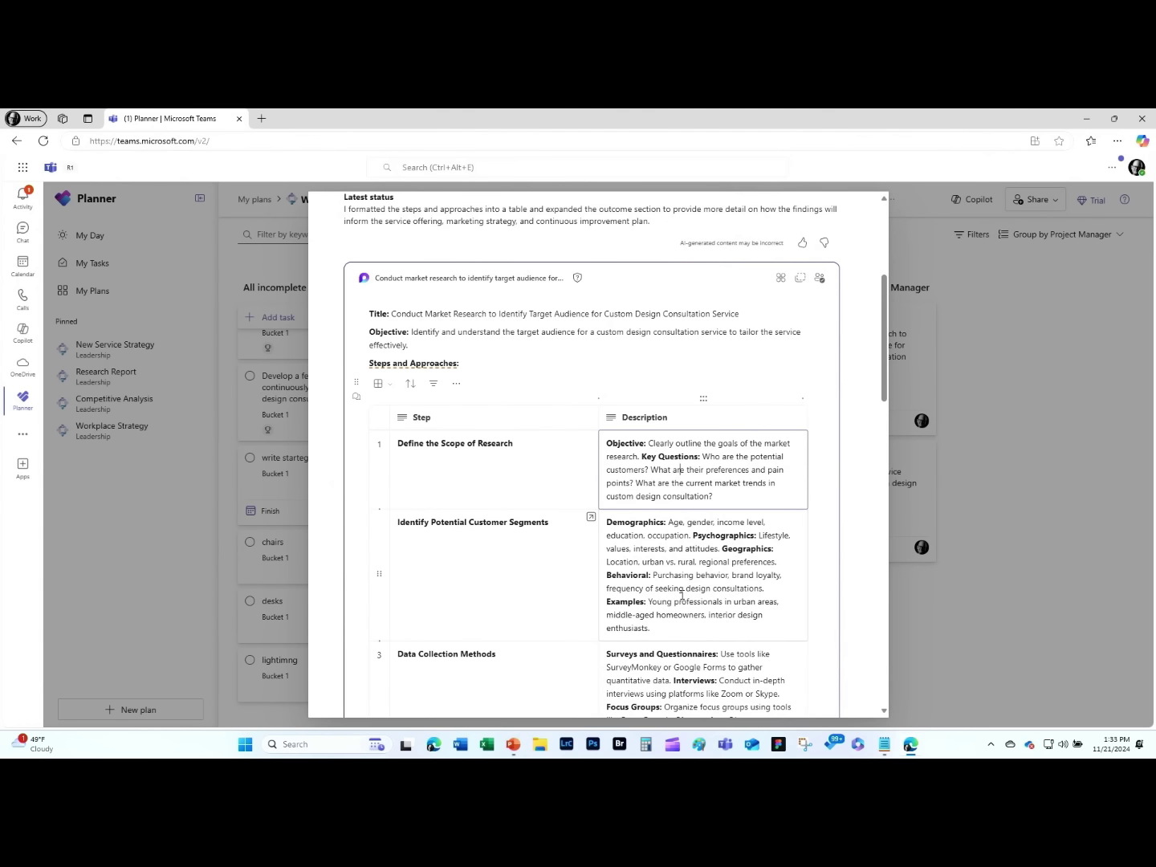
scroll(857, 346, up, 4)
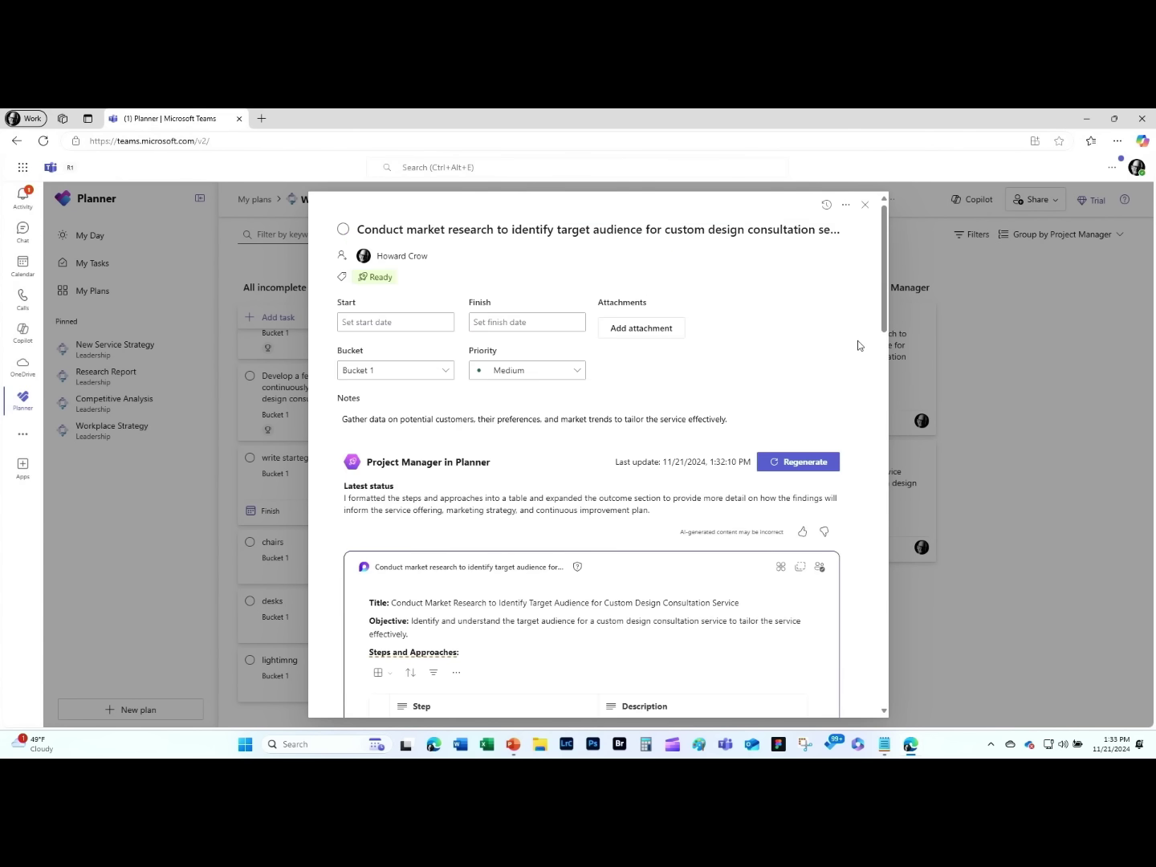
click(348, 239)
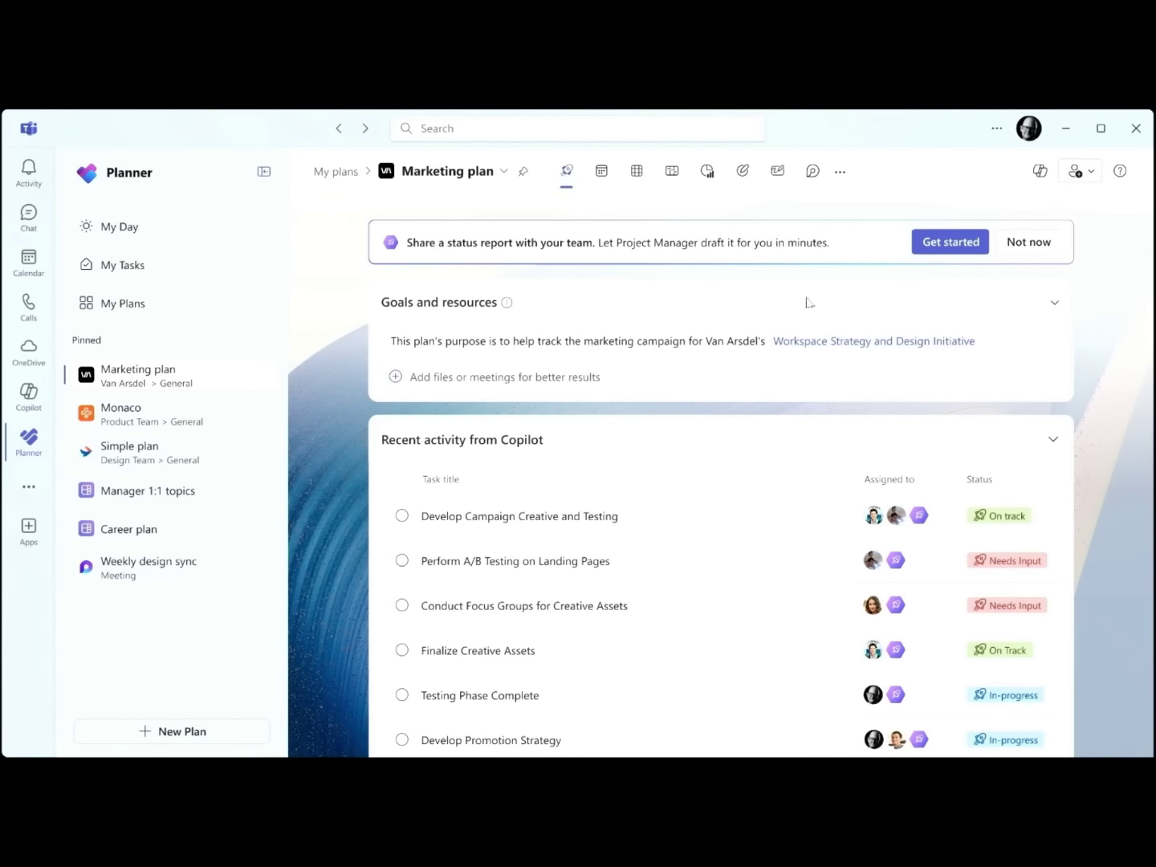
click(926, 250)
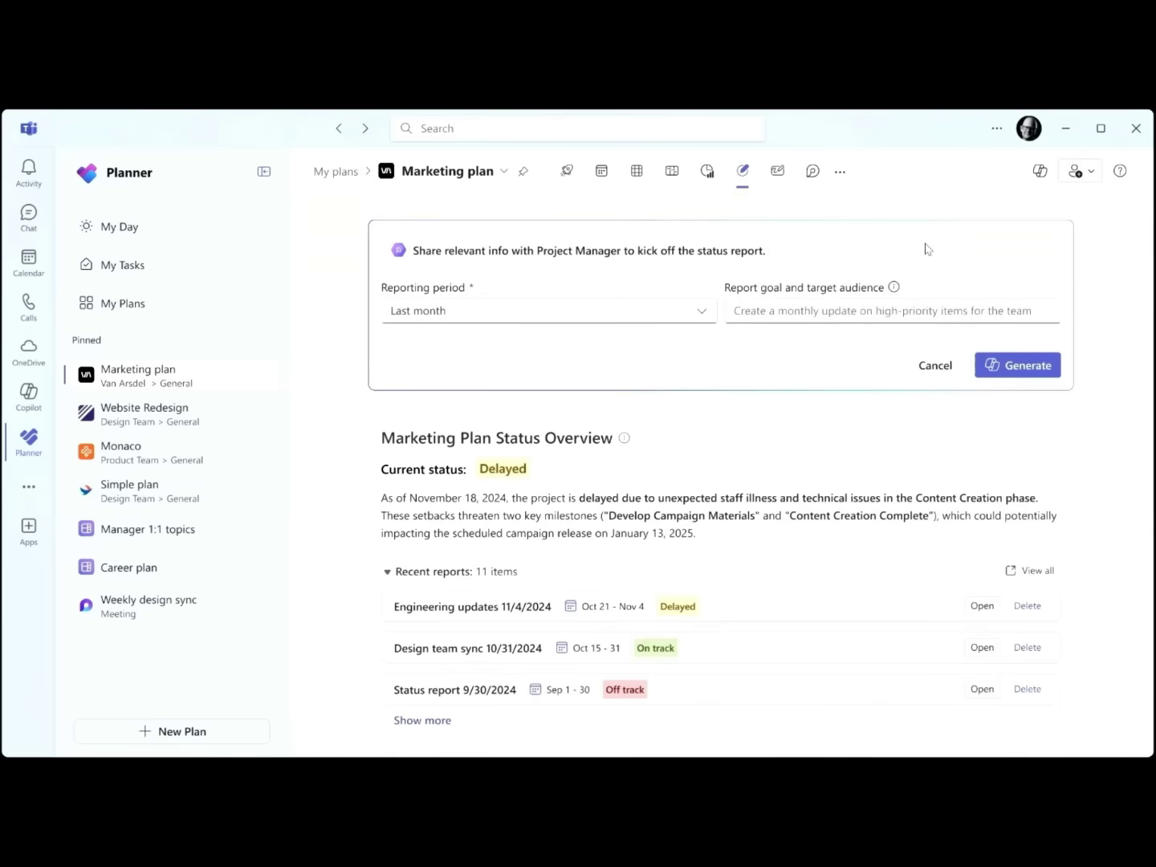
click(1025, 366)
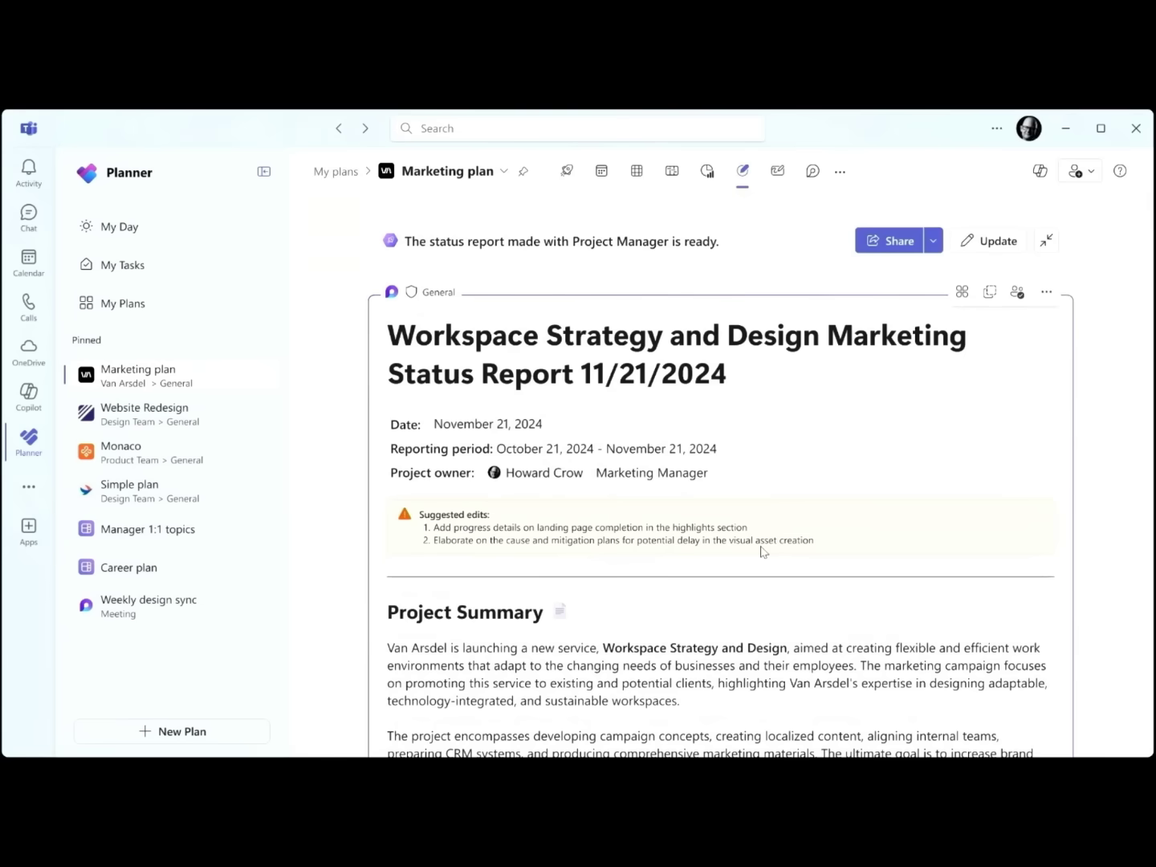
scroll(762, 551, down, 10)
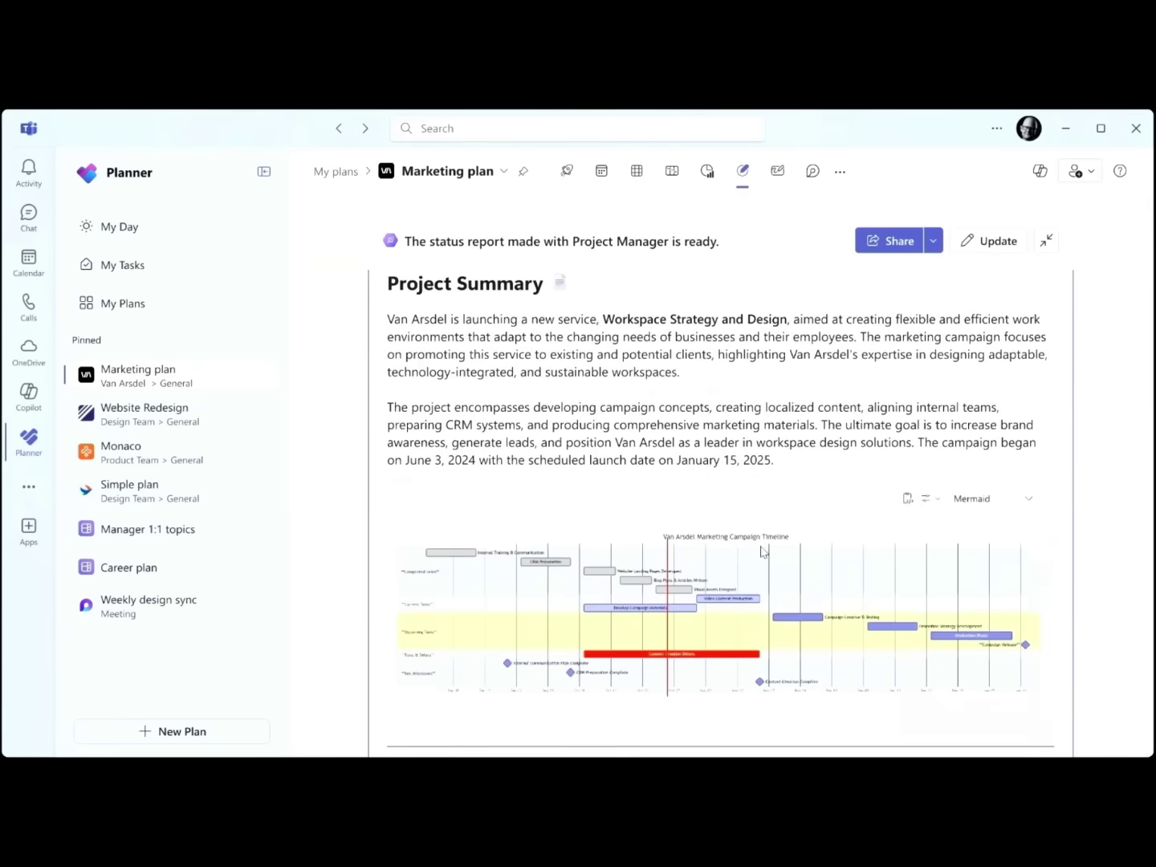
scroll(763, 551, down, 10)
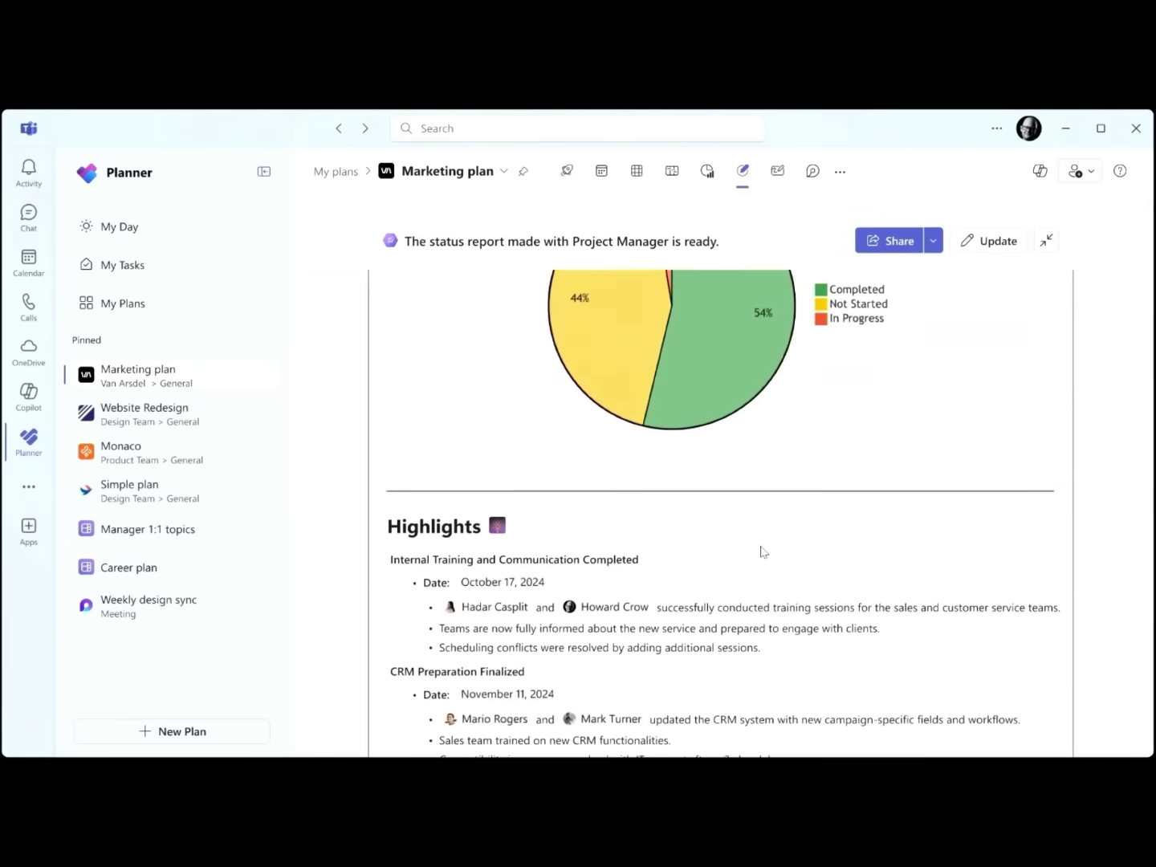
scroll(763, 552, down, 10)
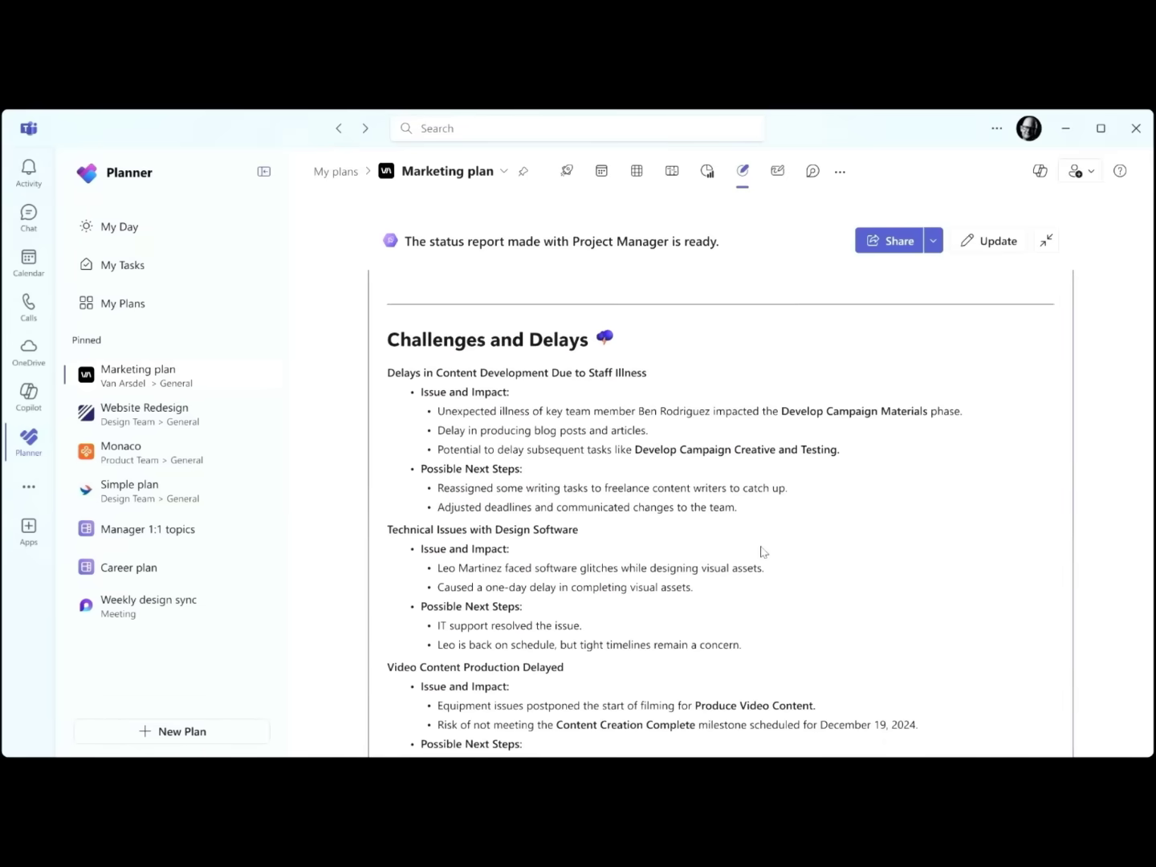
scroll(763, 552, down, 10)
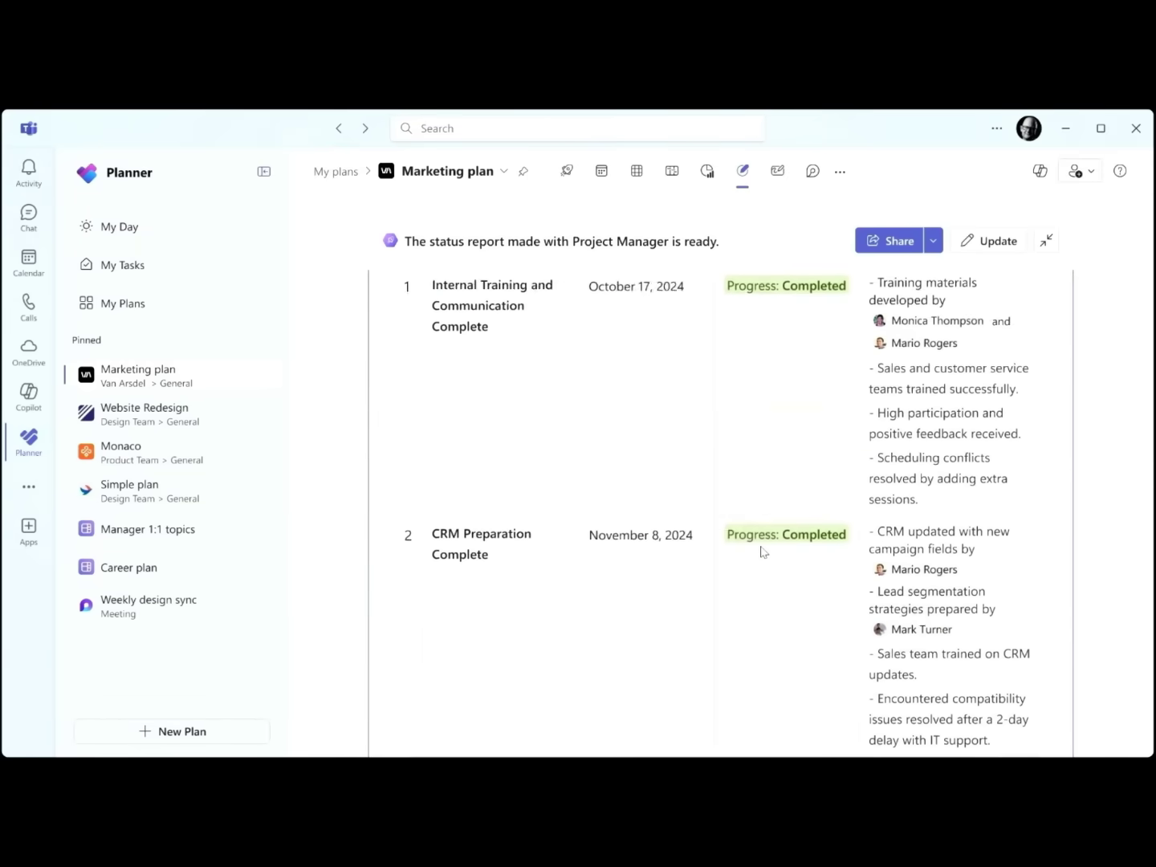
scroll(762, 552, down, 10)
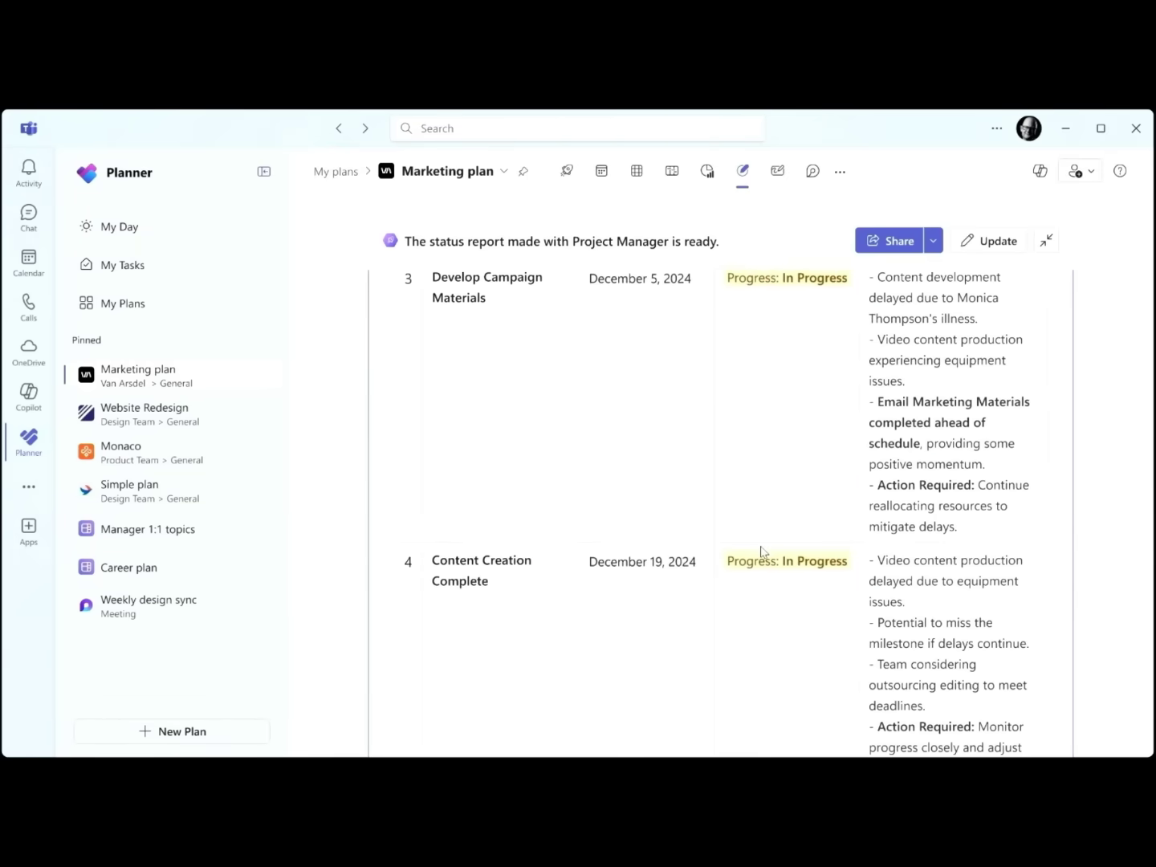
scroll(763, 552, down, 10)
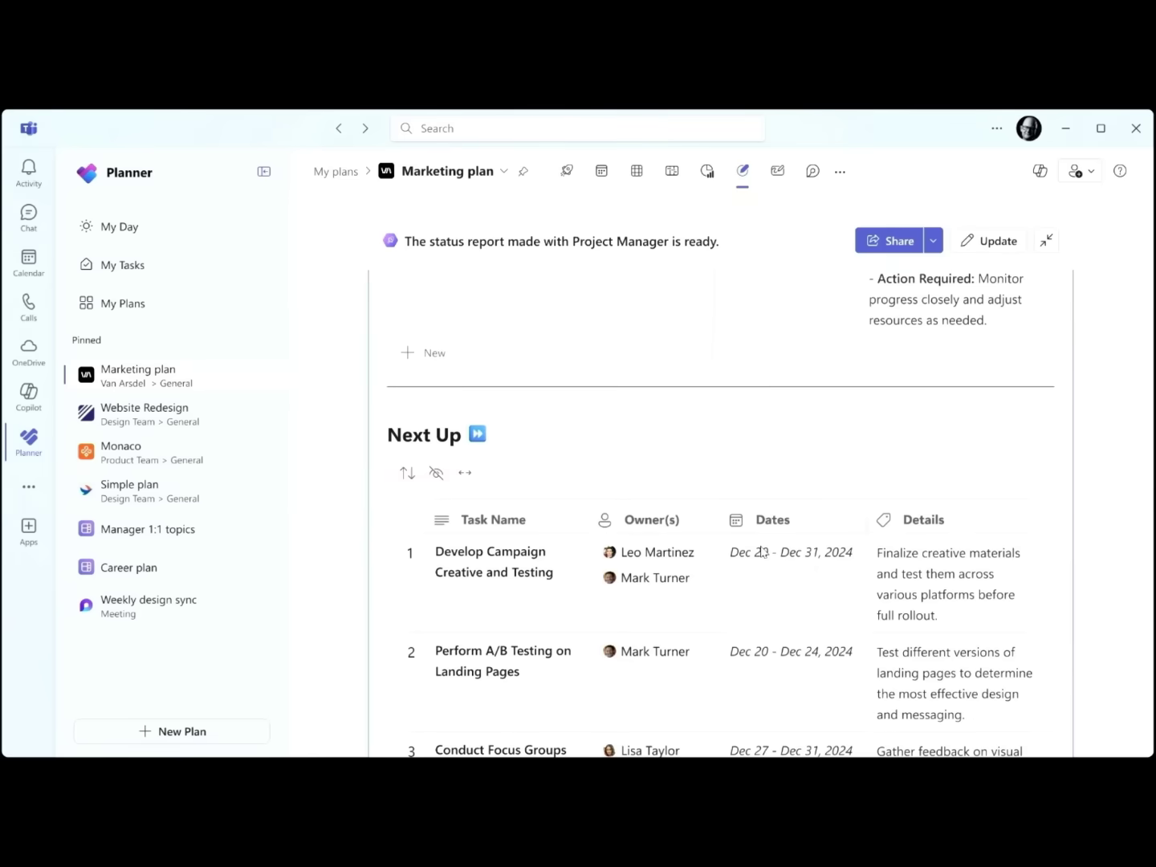
scroll(763, 552, down, 5)
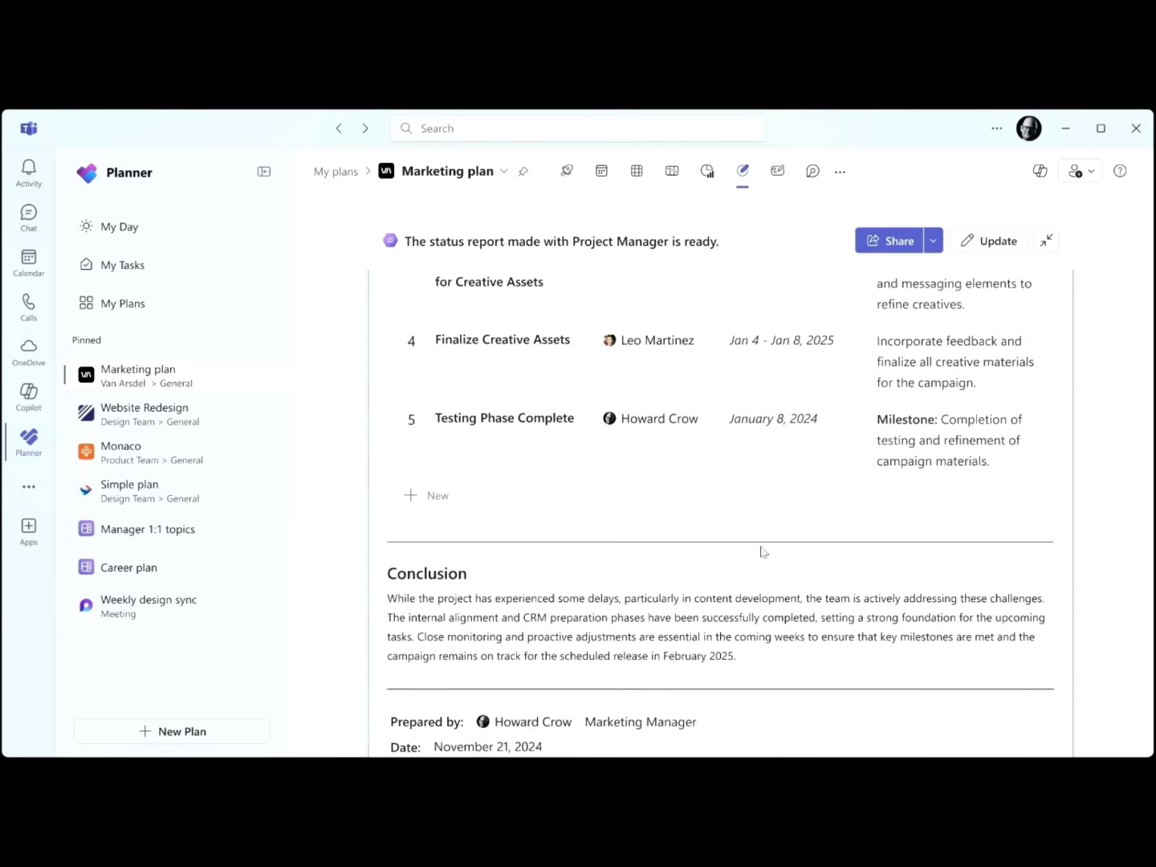
scroll(763, 552, down, 1)
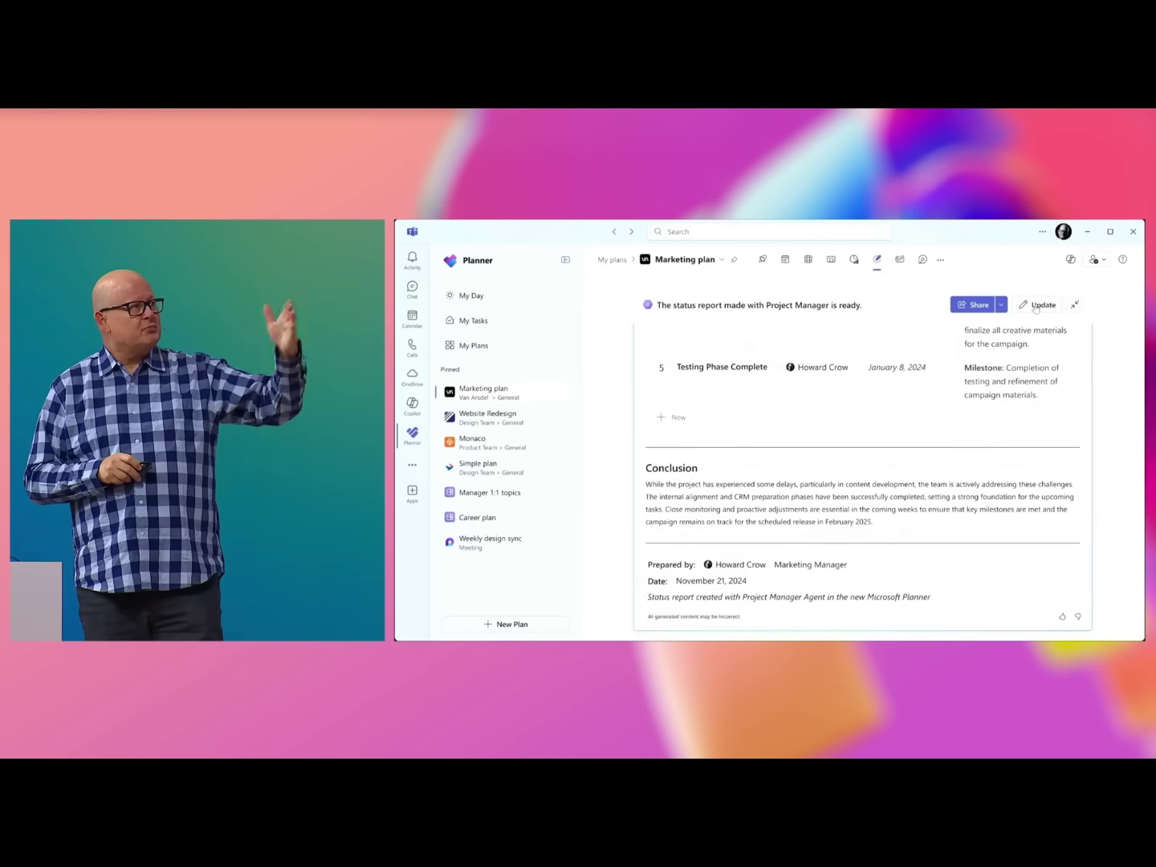
Regenerate the status report for Last week with a weekly leadership-team goal highlighting areas needing attention.
click(1039, 305)
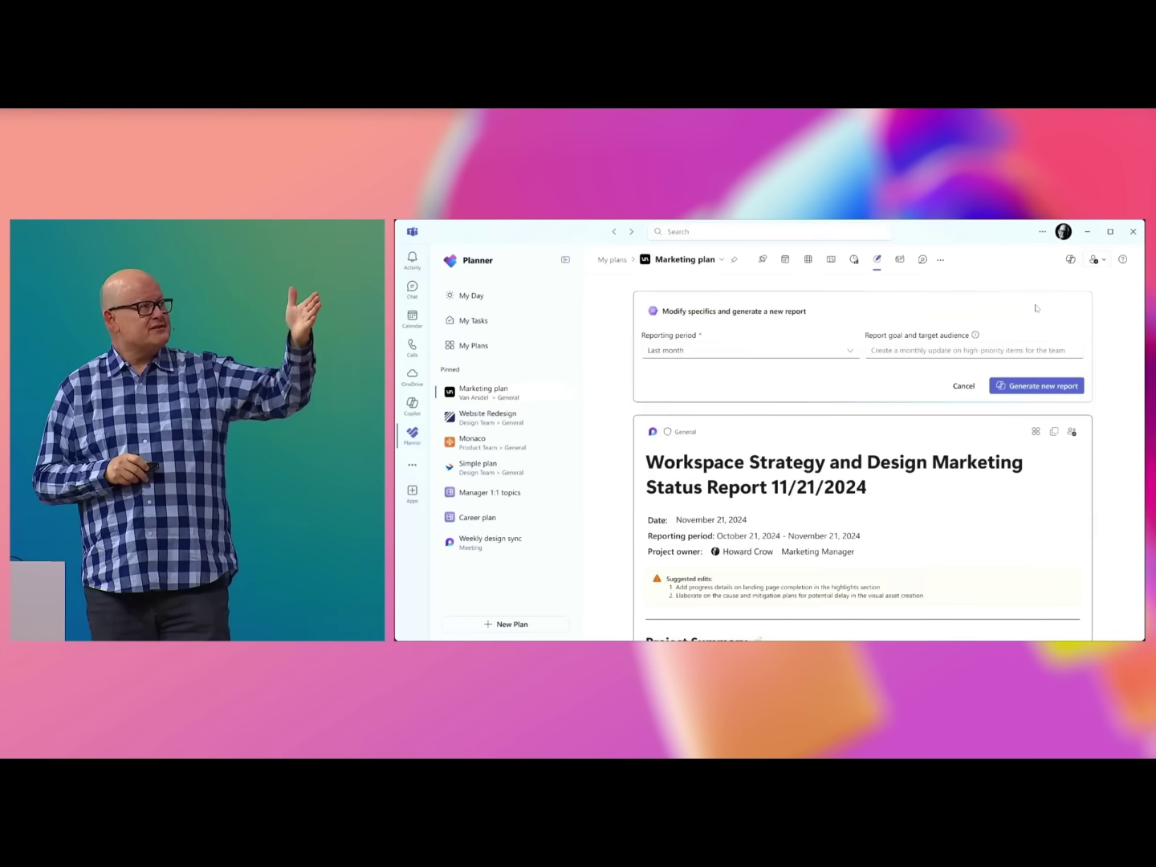
click(848, 352)
click(663, 370)
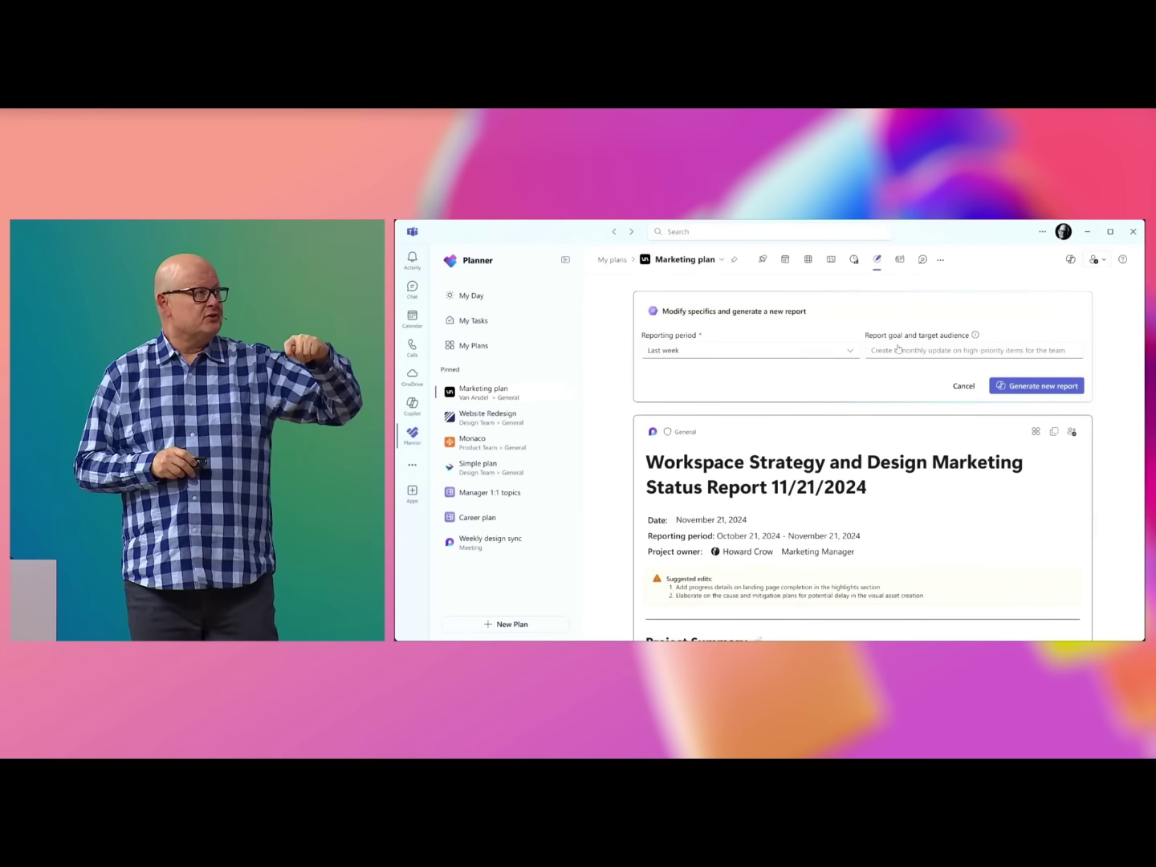
click(899, 351)
text(Create a weekly status report for)
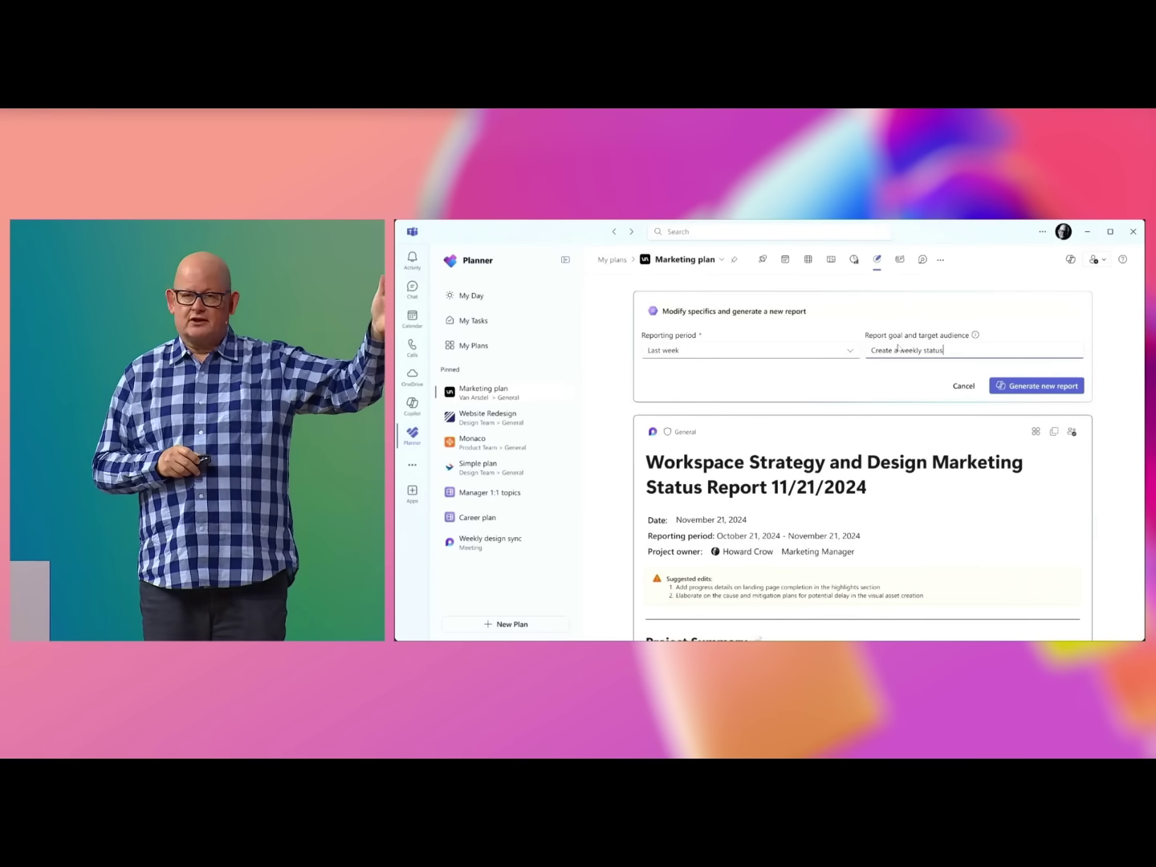
text( the leadership team, highlighting areas that need support)
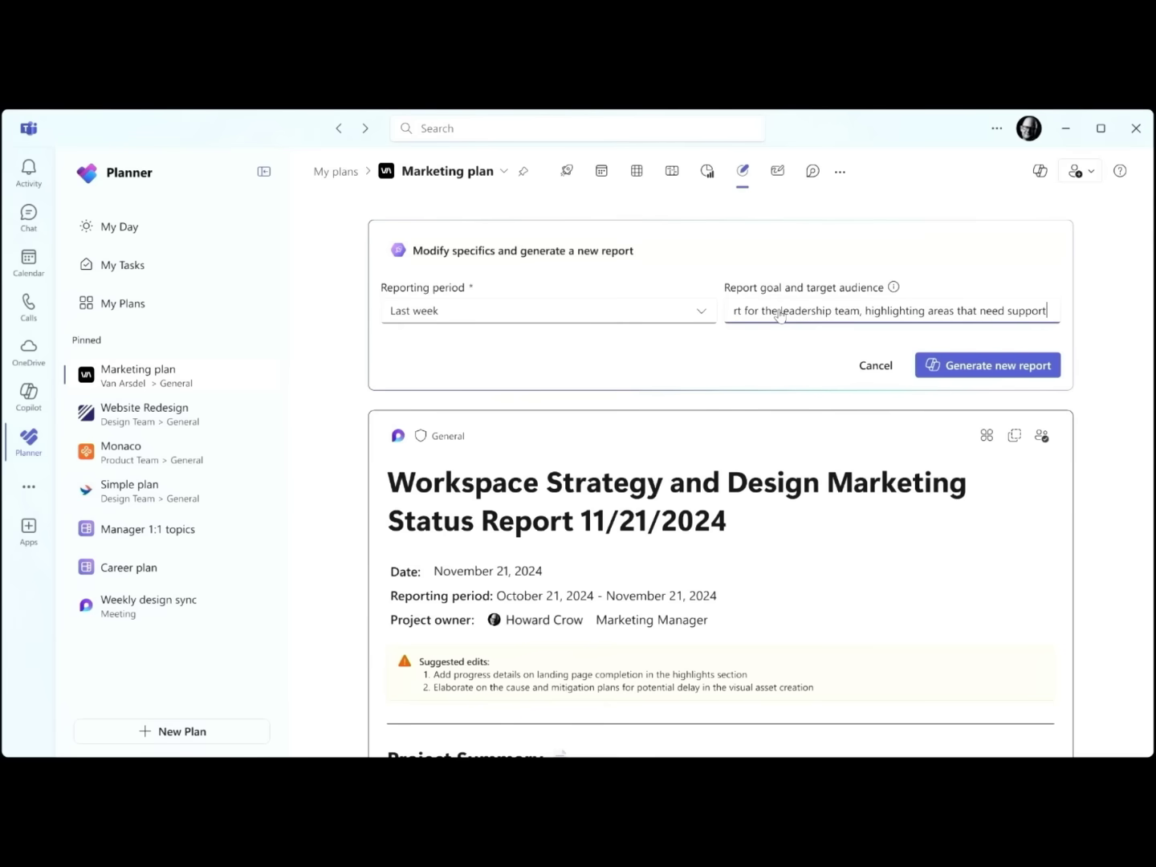
key(Tab)
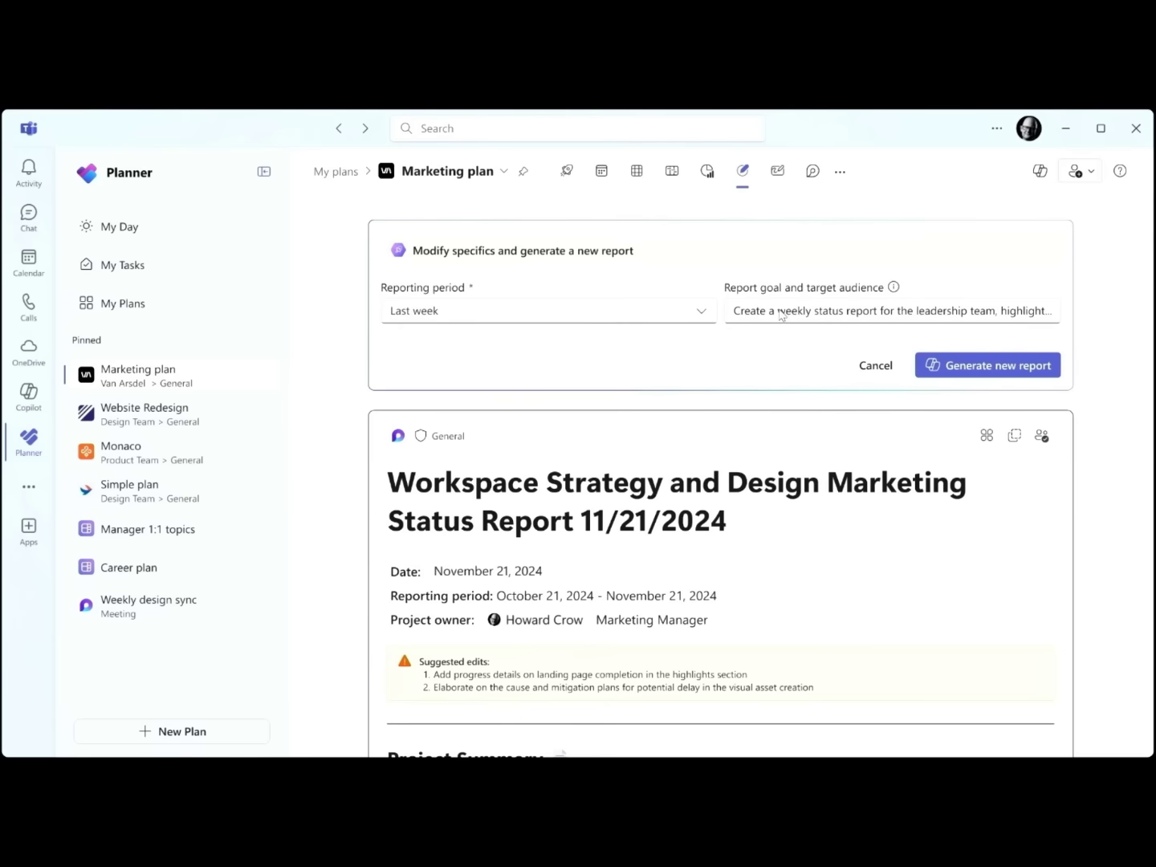
click(934, 367)
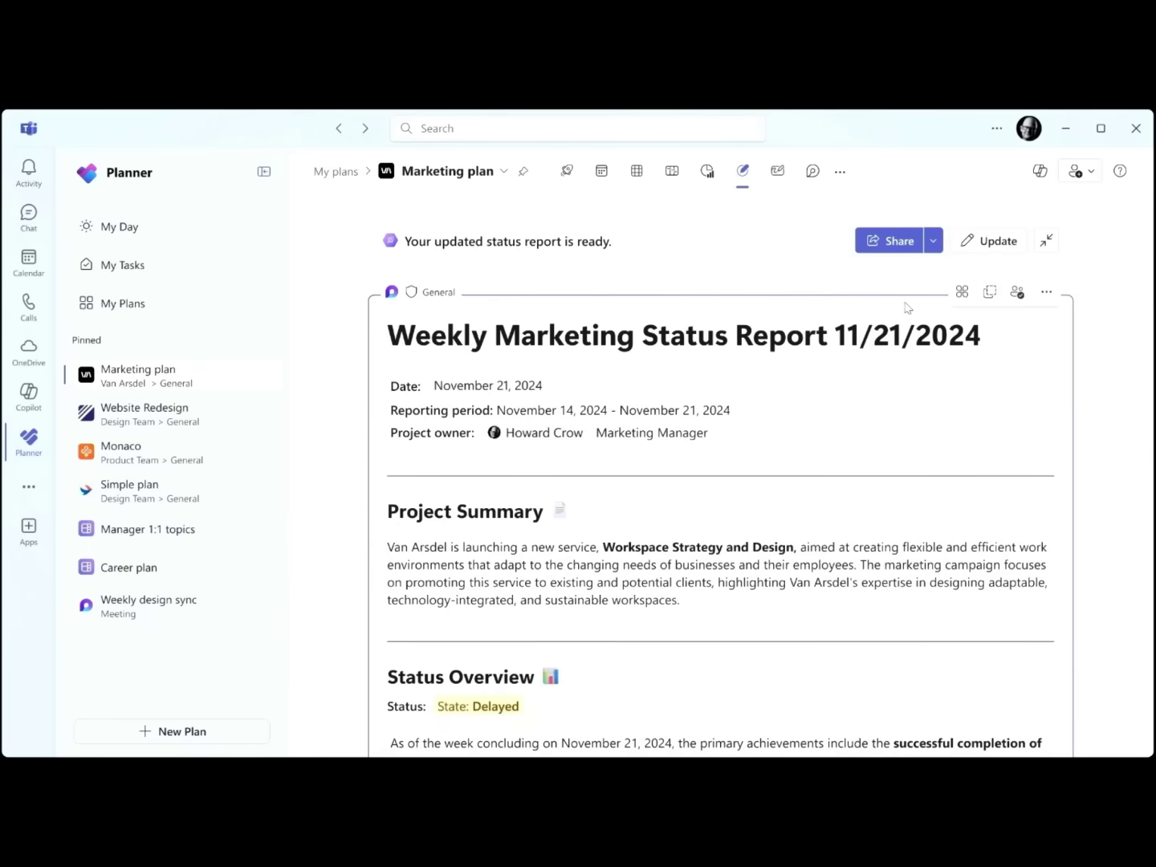
Share the weekly status report in an Outlook email and review the embedded report in the draft.
click(889, 253)
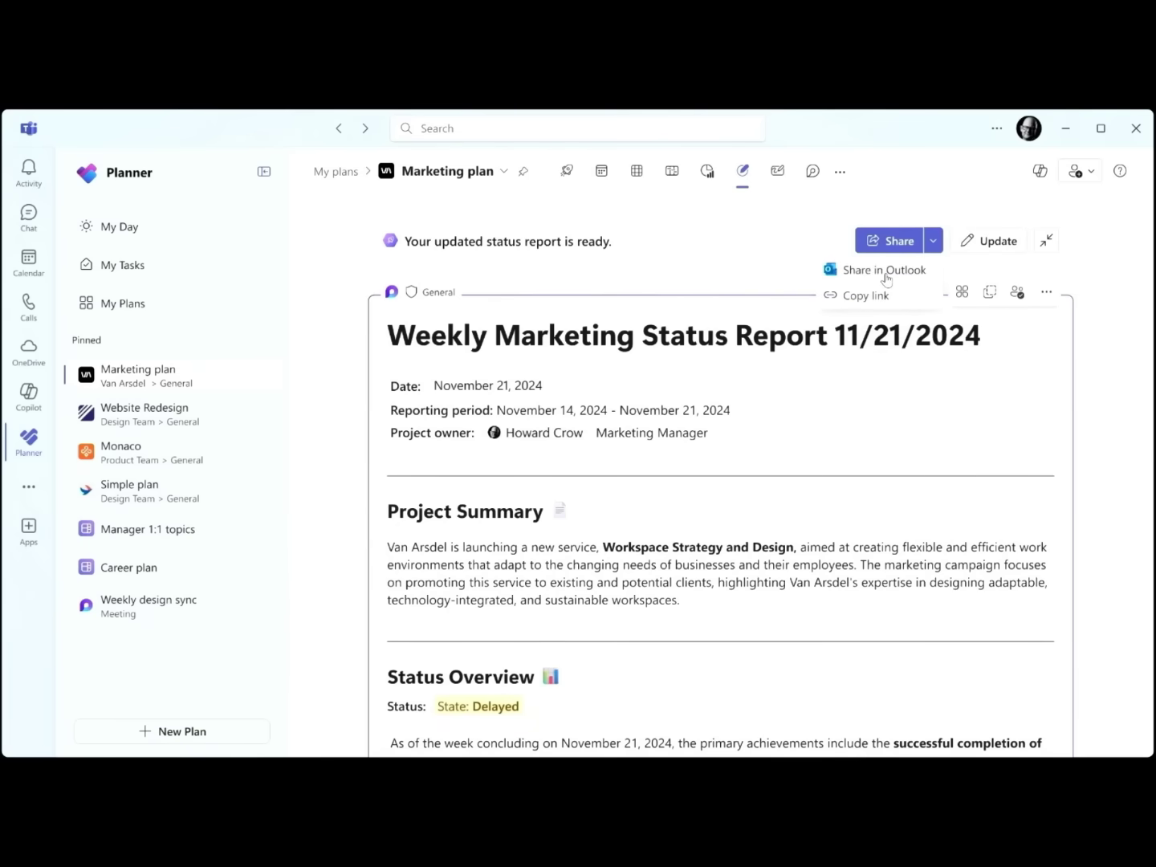
click(886, 272)
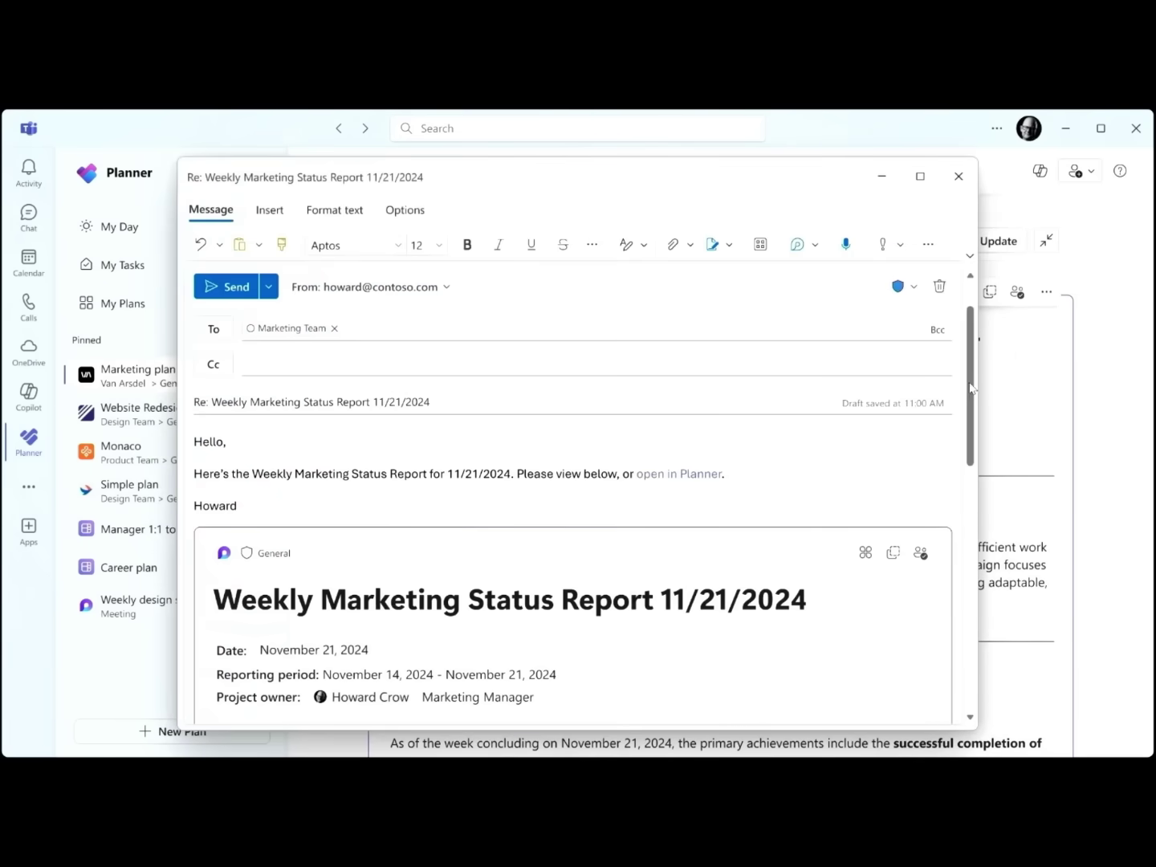
drag(973, 442, 960, 661)
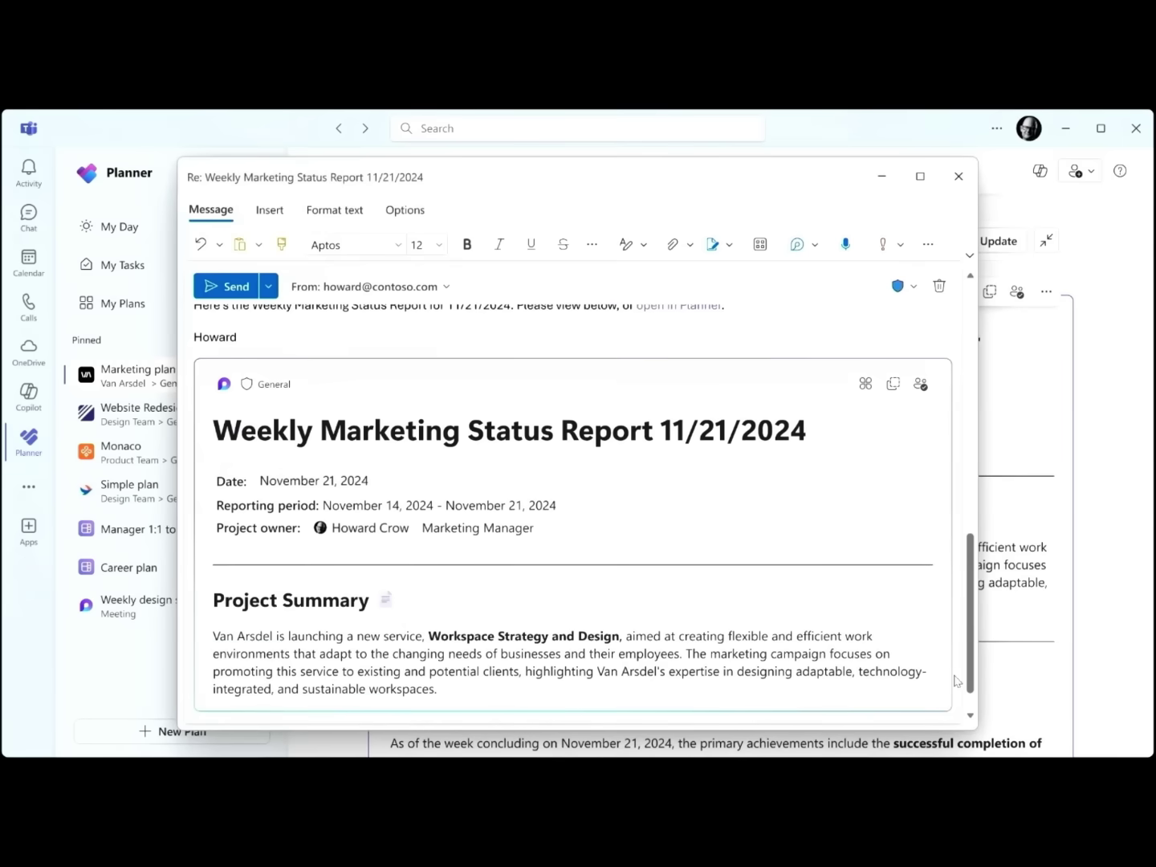
scroll(763, 647, down, 3)
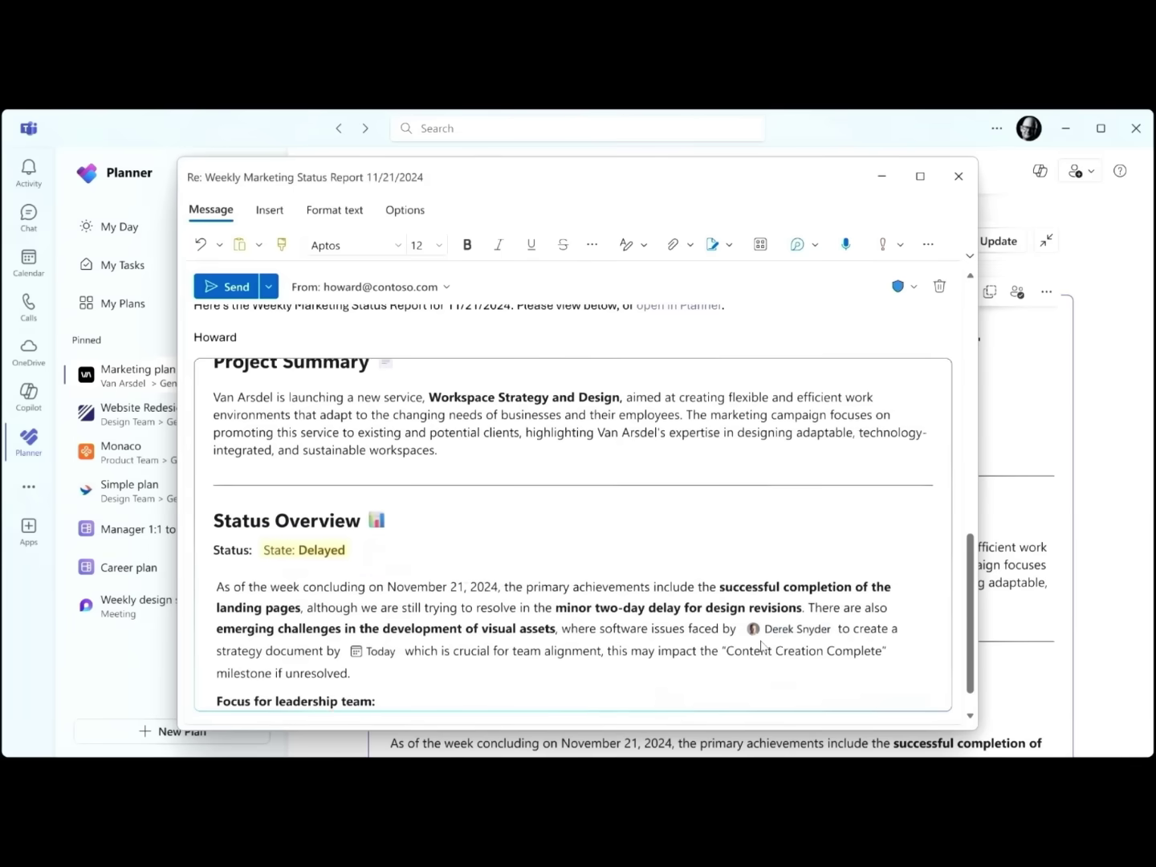
scroll(762, 647, down, 1)
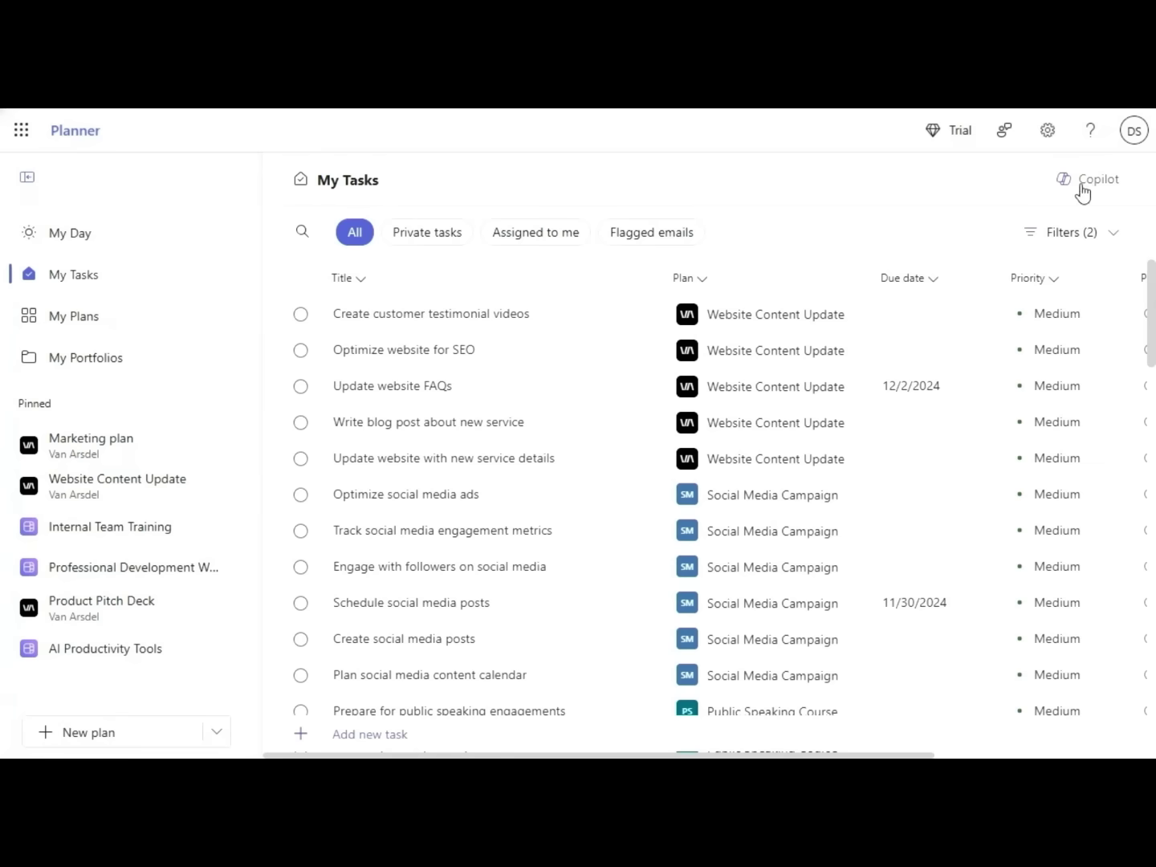
Ask Copilot the Prioritize question 'What should I focus on?' alongside My Tasks.
click(1088, 186)
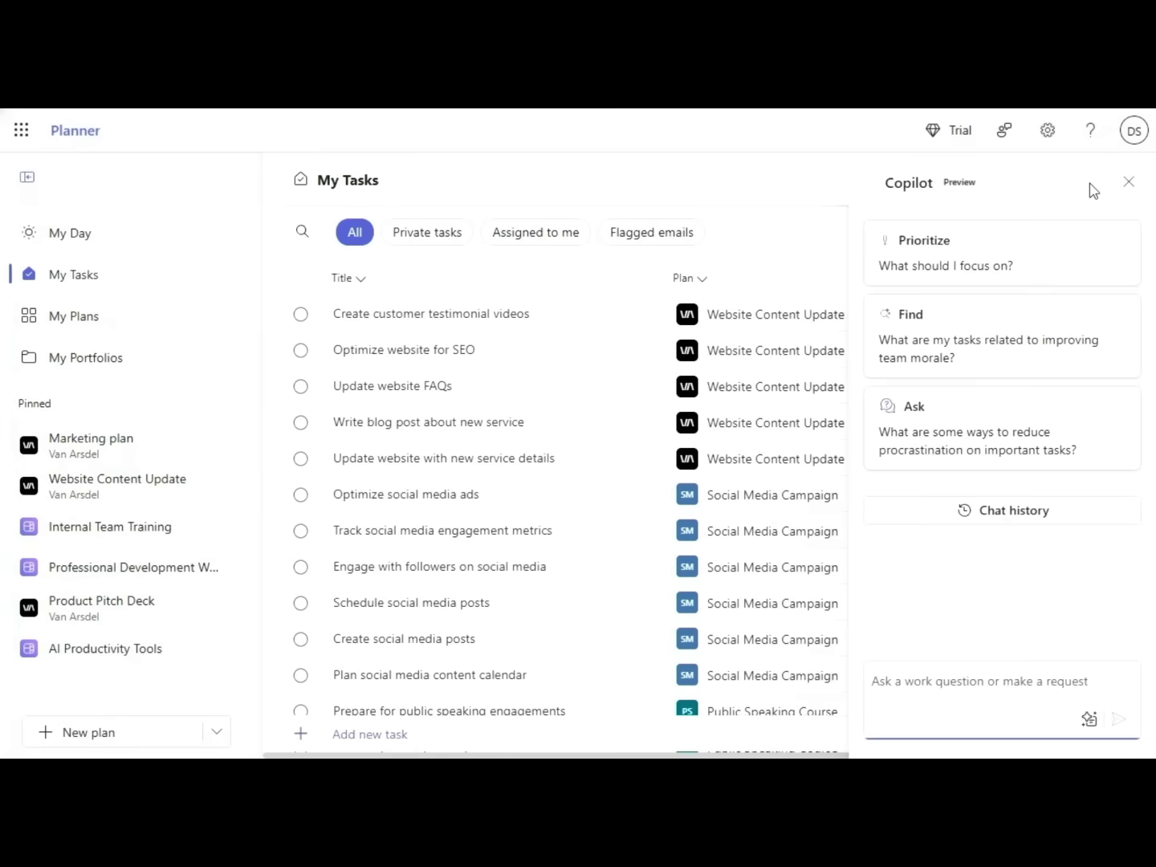
click(1063, 258)
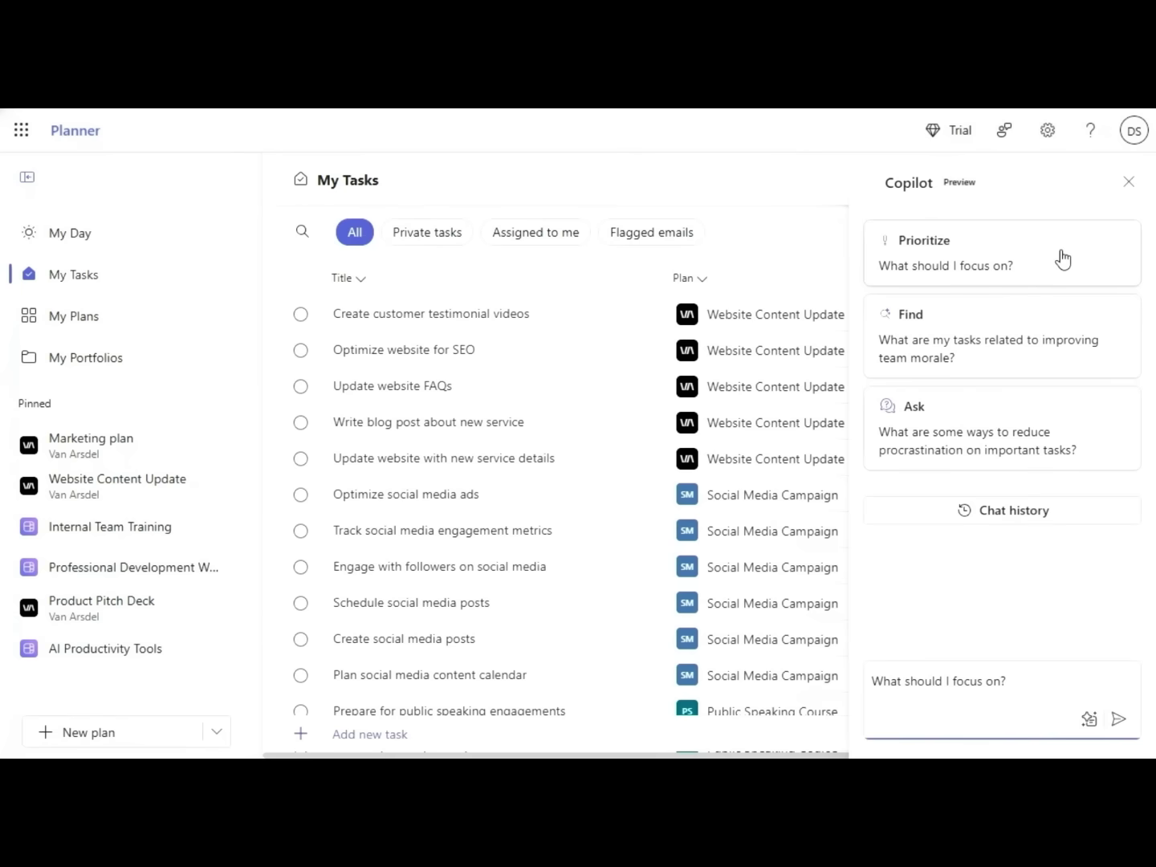
click(1118, 719)
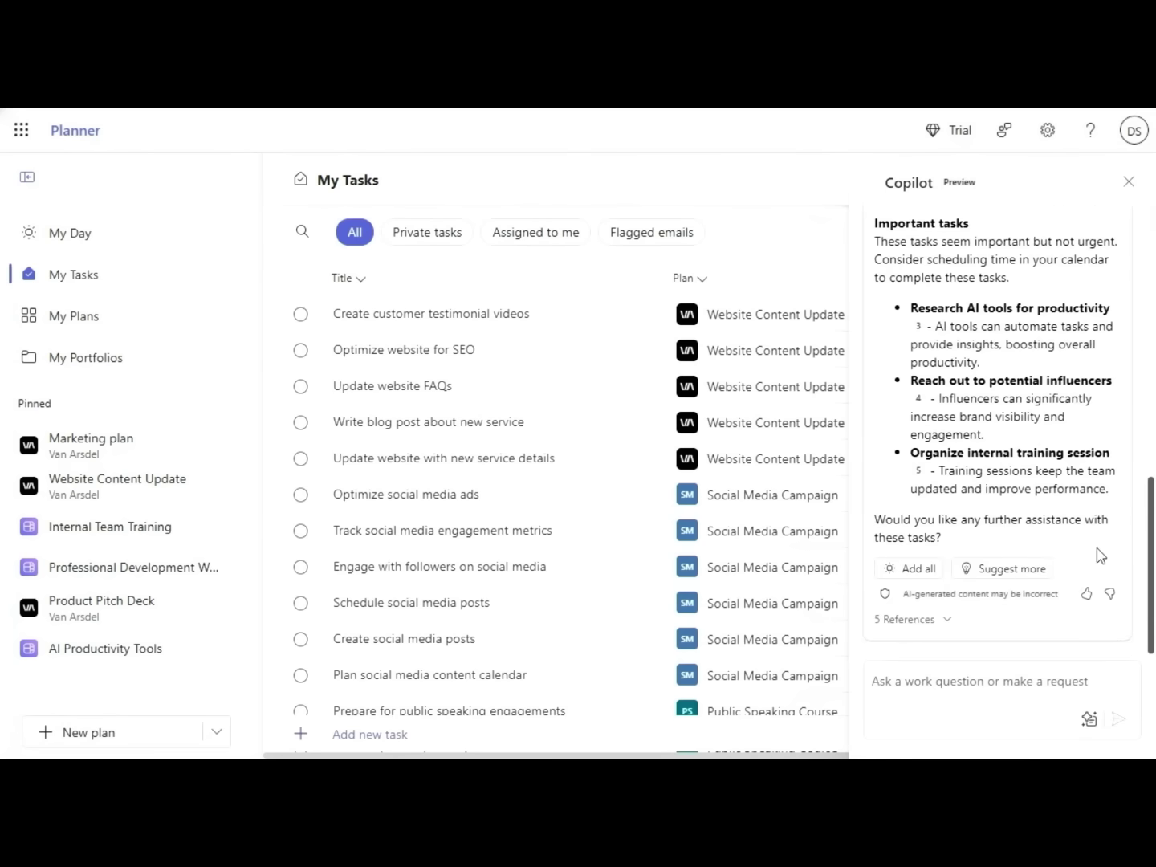
Review Copilot's priorities and open the top-ranked Create strategy document task.
scroll(1098, 550, up, 2)
scroll(1098, 551, up, 3)
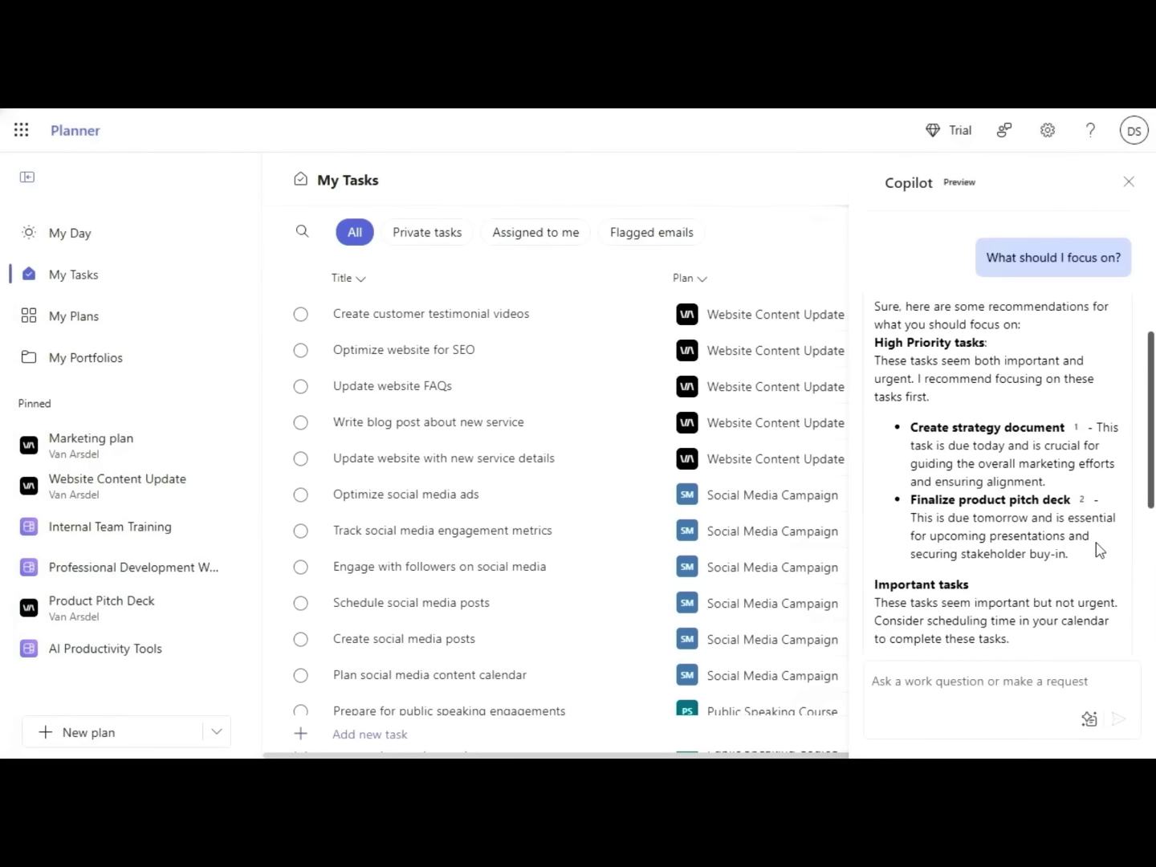
scroll(1099, 551, down, 6)
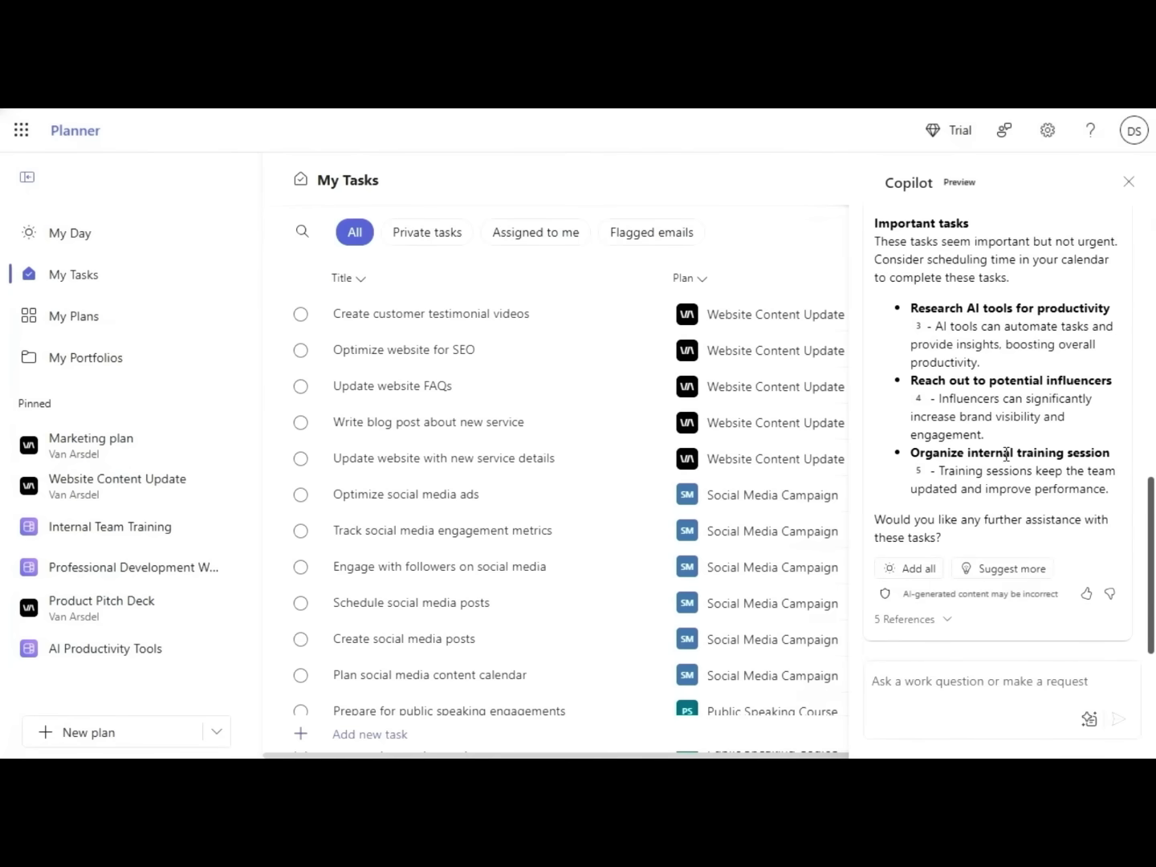
scroll(1007, 455, up, 3)
scroll(1007, 454, up, 2)
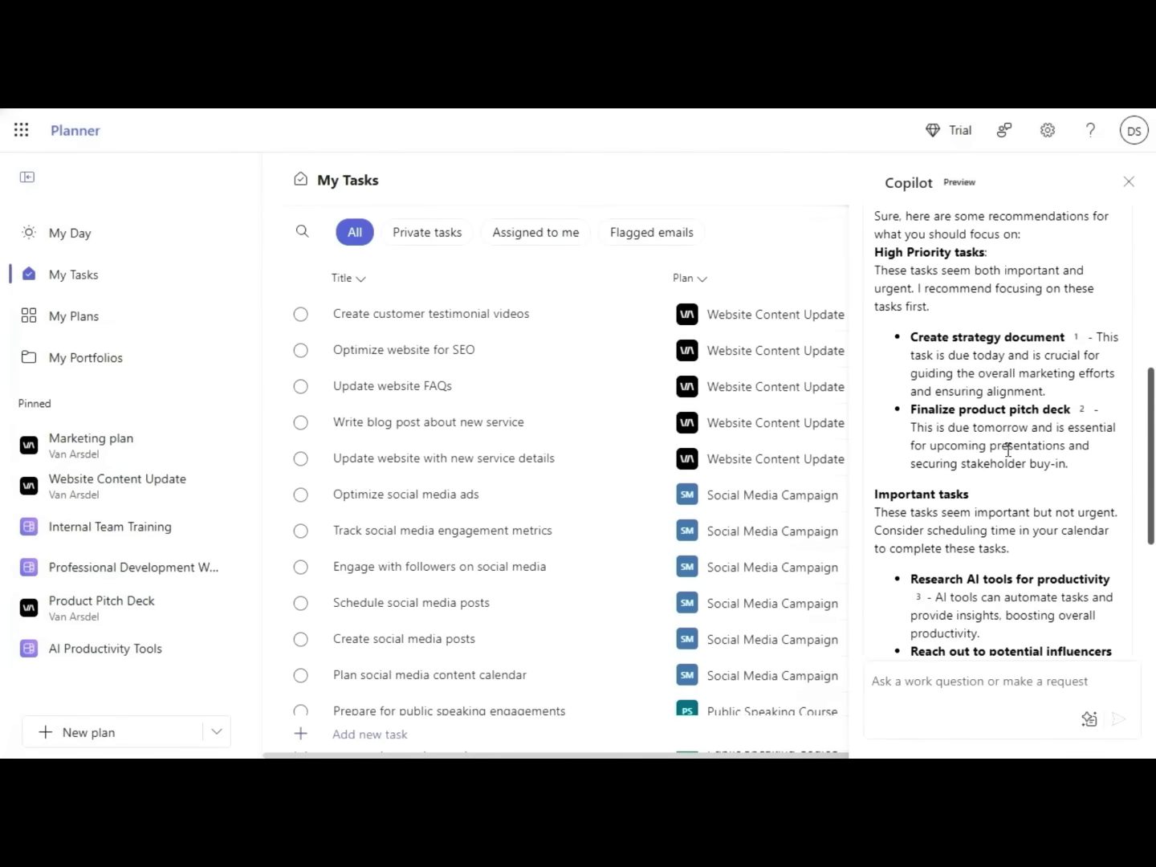
click(1077, 337)
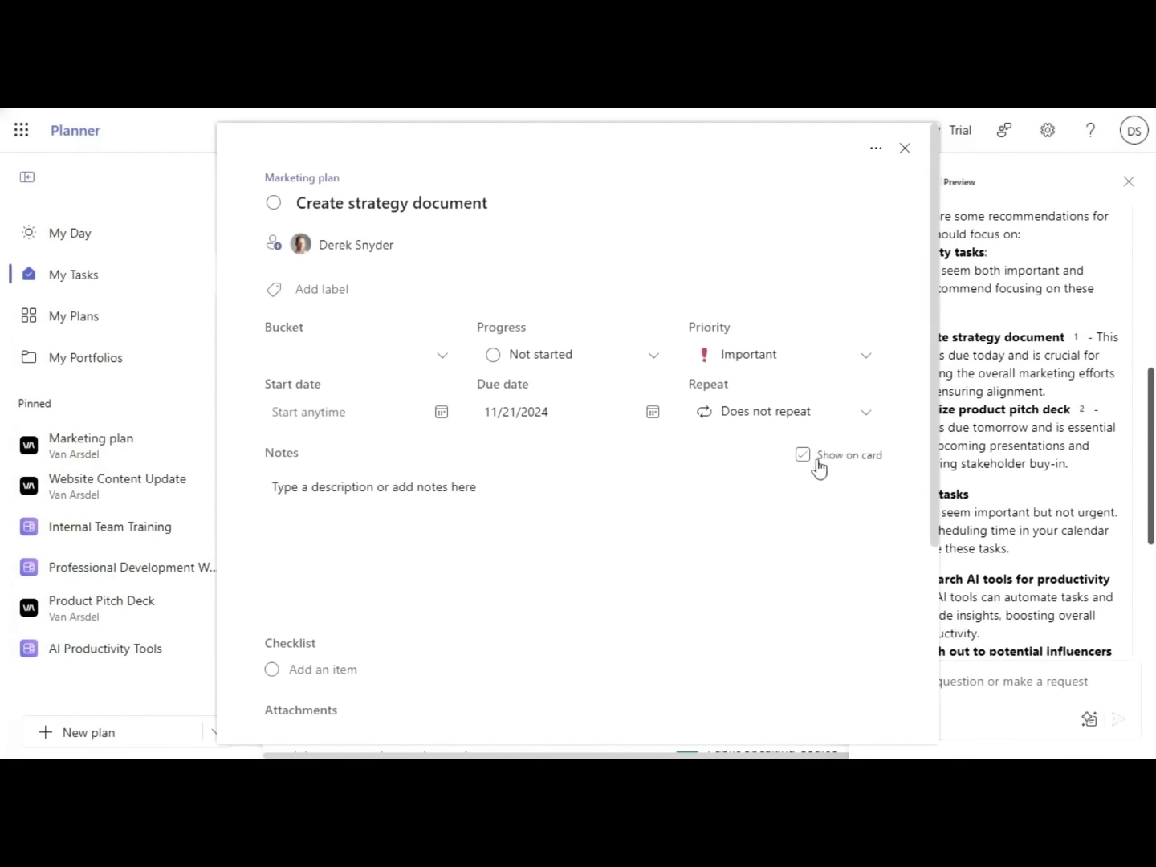
Set Create strategy document's progress to In progress and close the task details.
click(633, 364)
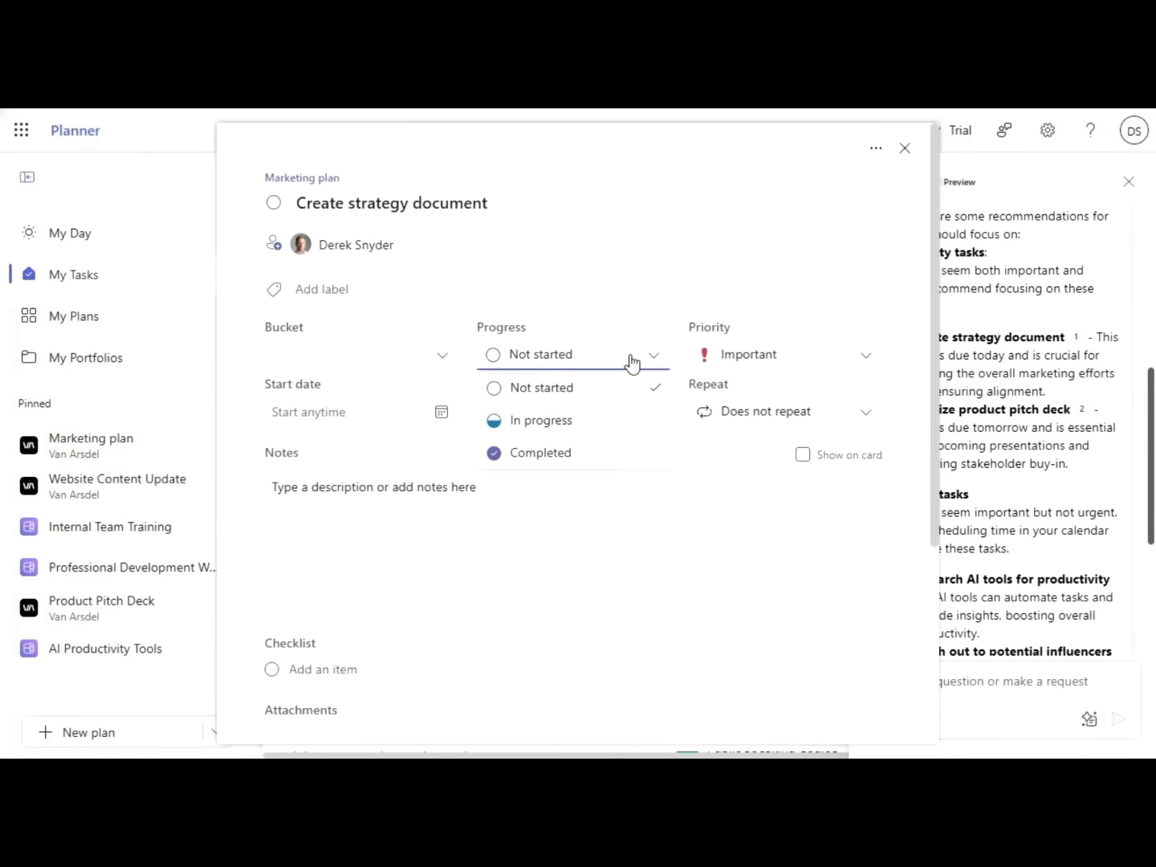
click(627, 423)
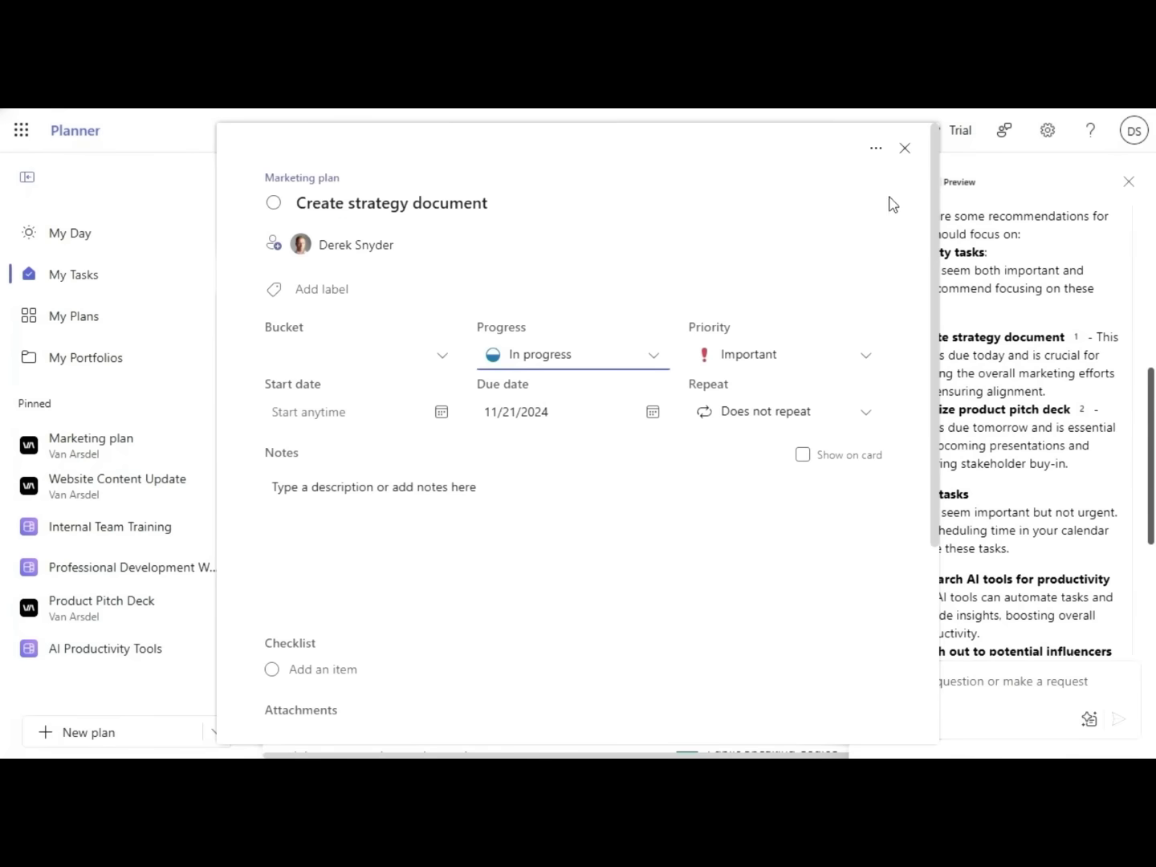
click(905, 150)
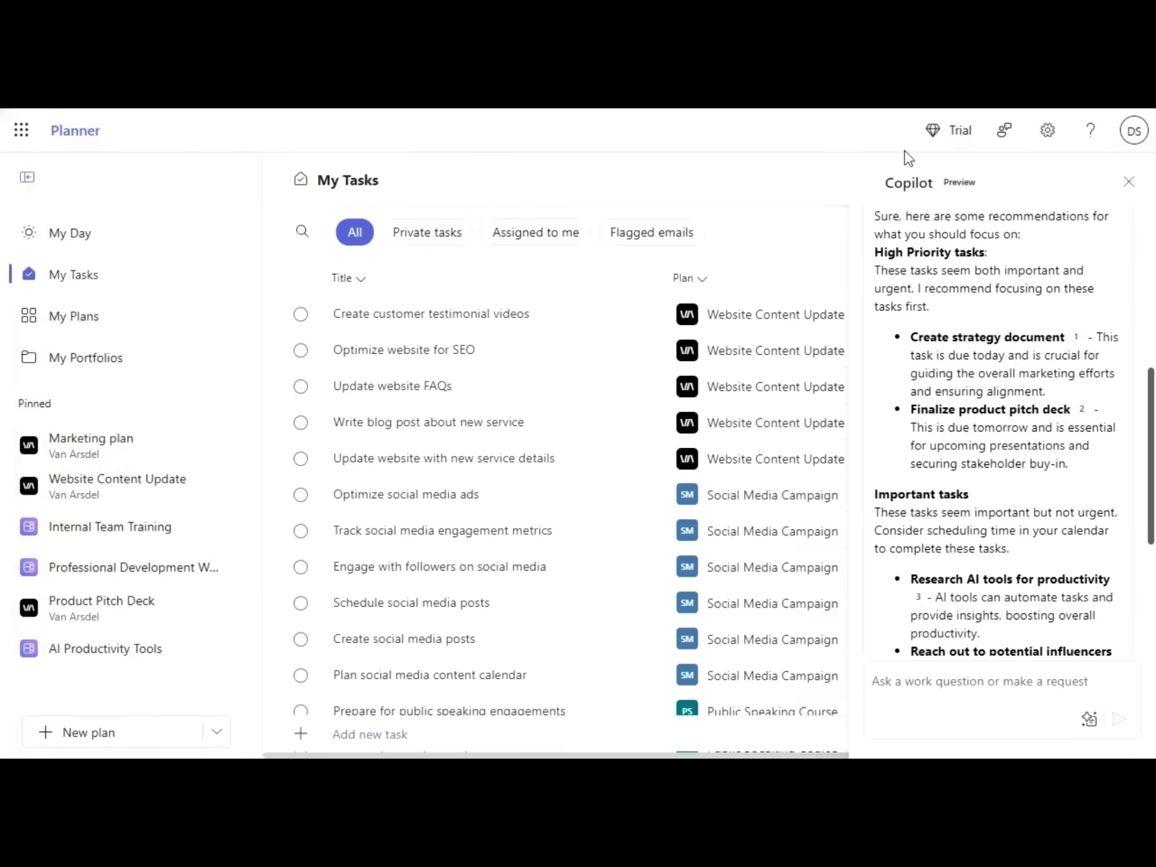